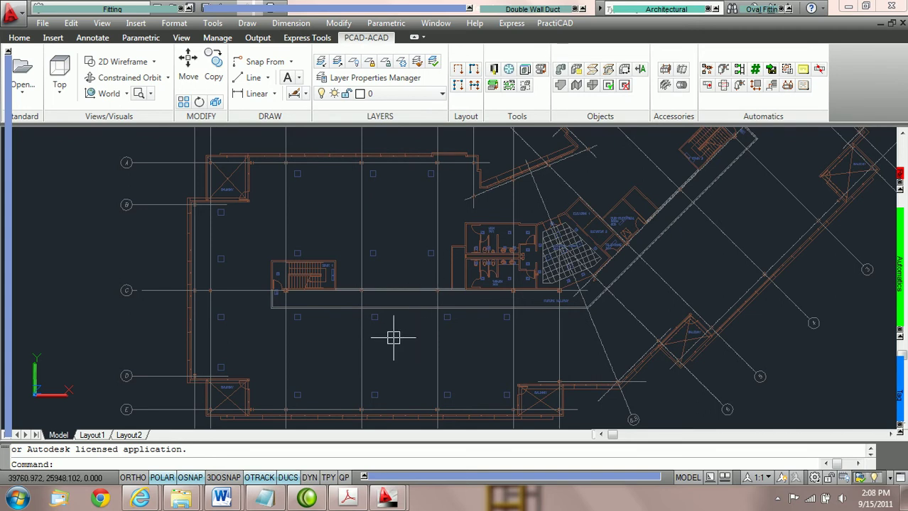
Zoom and pan to the lower ceiling grid and open the architectural fittings palette.
scroll(395, 338, up, 2)
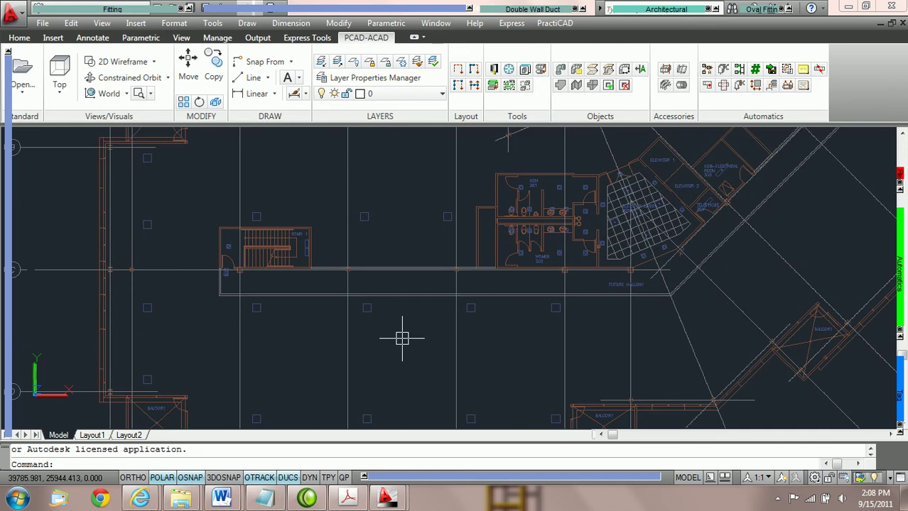
middle_drag(407, 345, 425, 284)
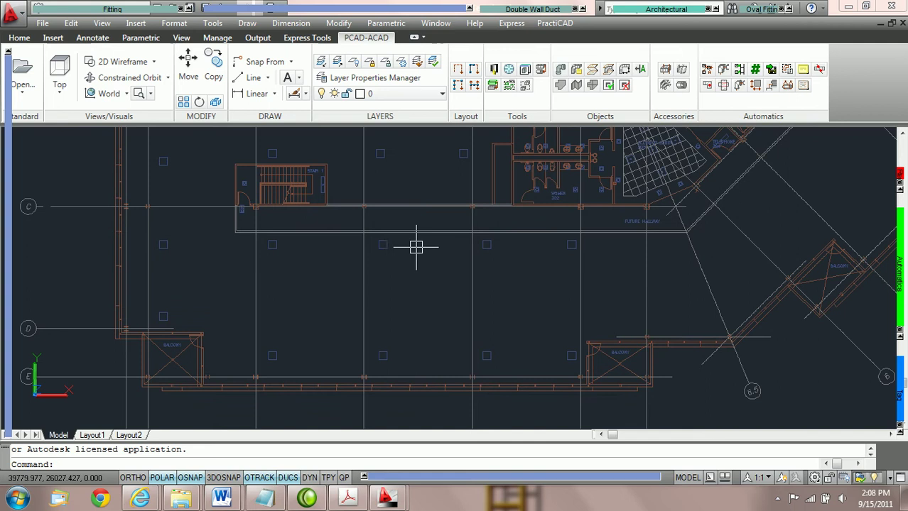
click(659, 13)
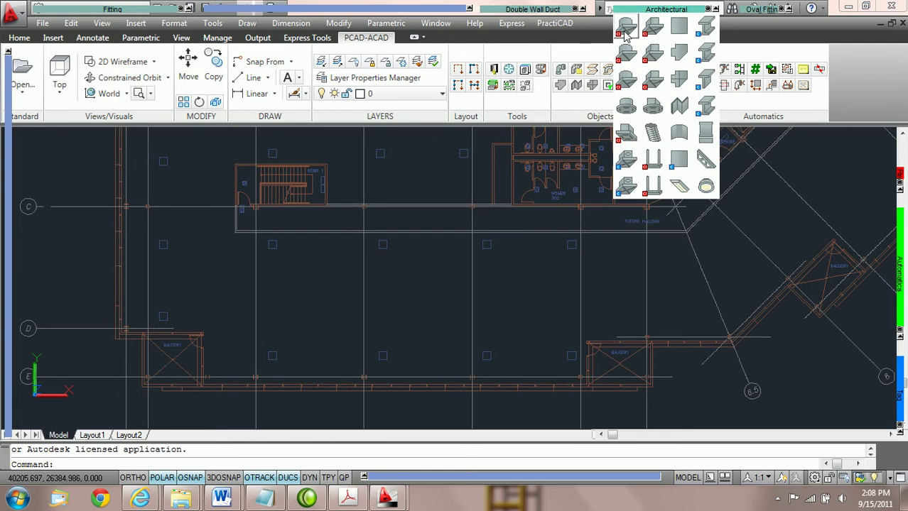
Start a new supply grill and bring up its properties in the PCAD palette.
click(624, 35)
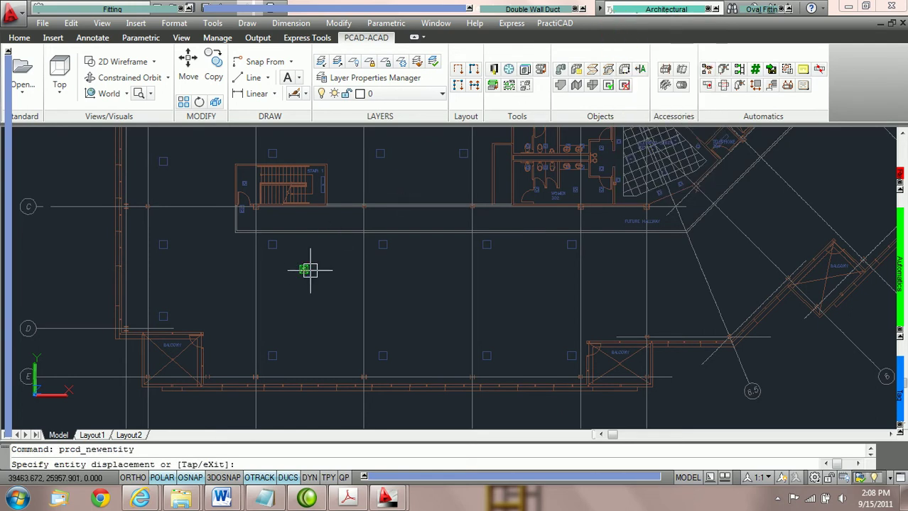
scroll(285, 264, up, 5)
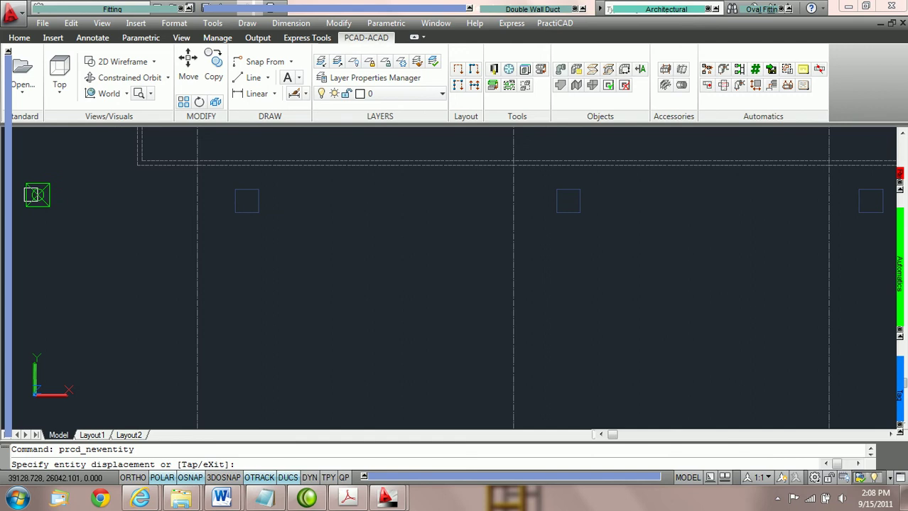
mouse_move(9, 199)
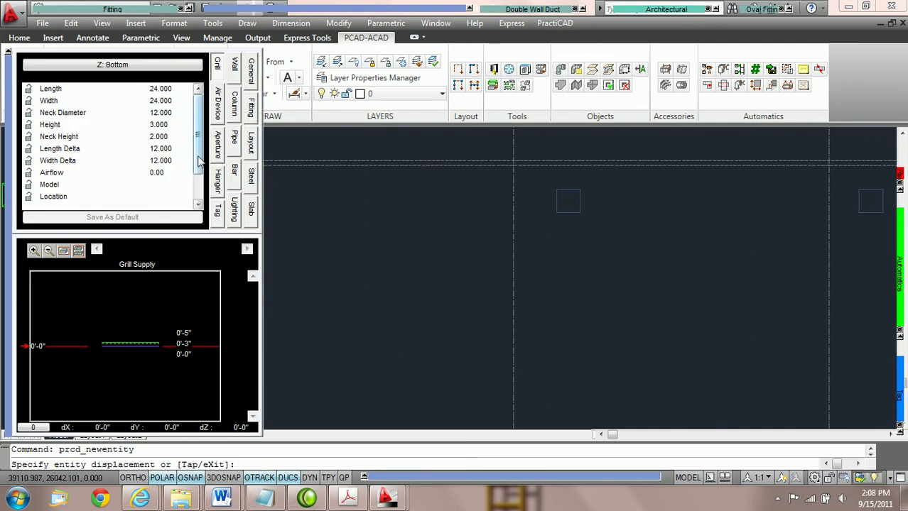
scroll(199, 162, down, 1)
Set the grill's Airflow to 200, Model to ABC-123 and Location to ROOM 1.
click(166, 149)
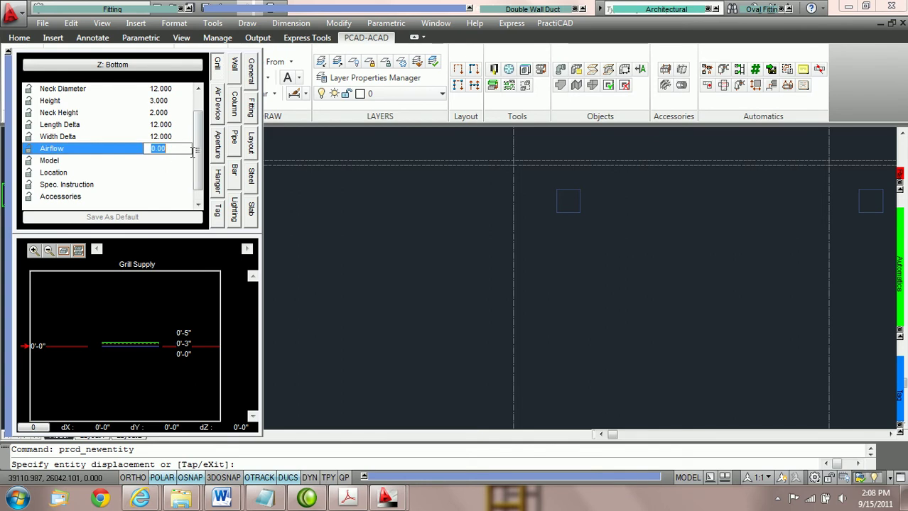
text(200)
key(Return)
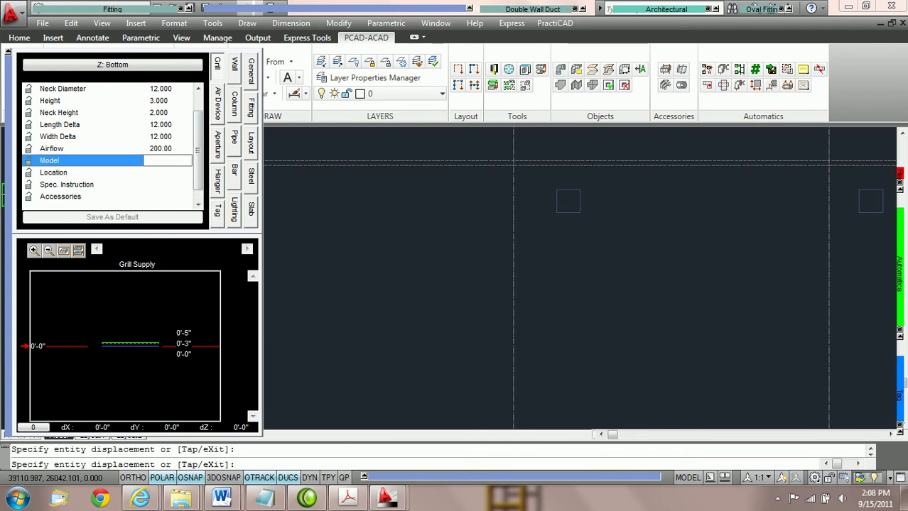
text(ABC-123)
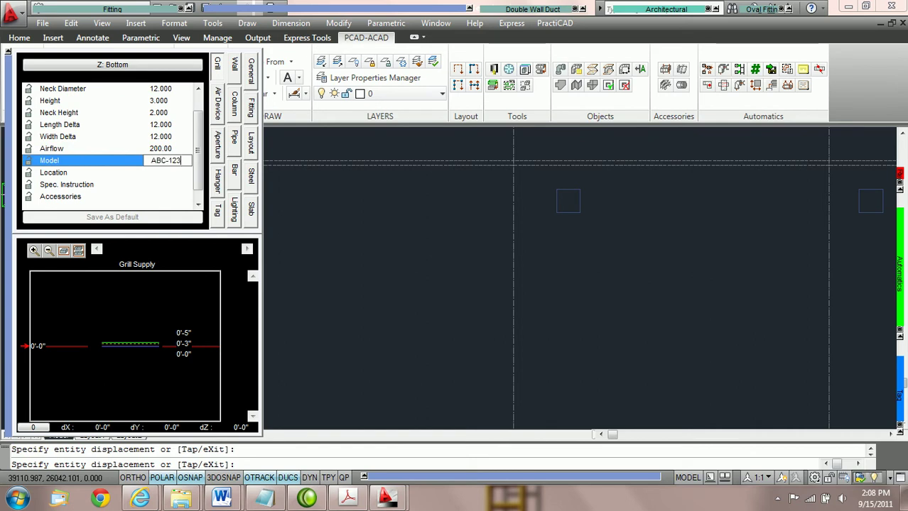
click(167, 173)
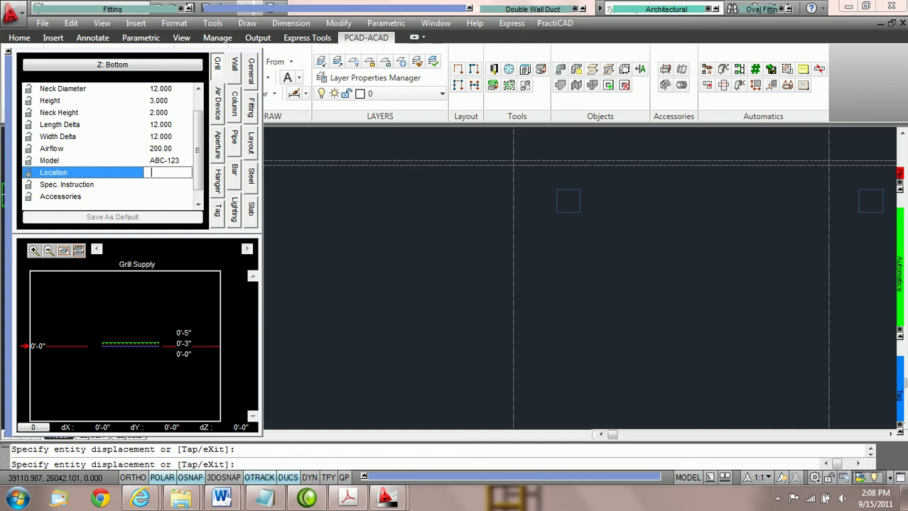
text(ROOM 1)
click(164, 185)
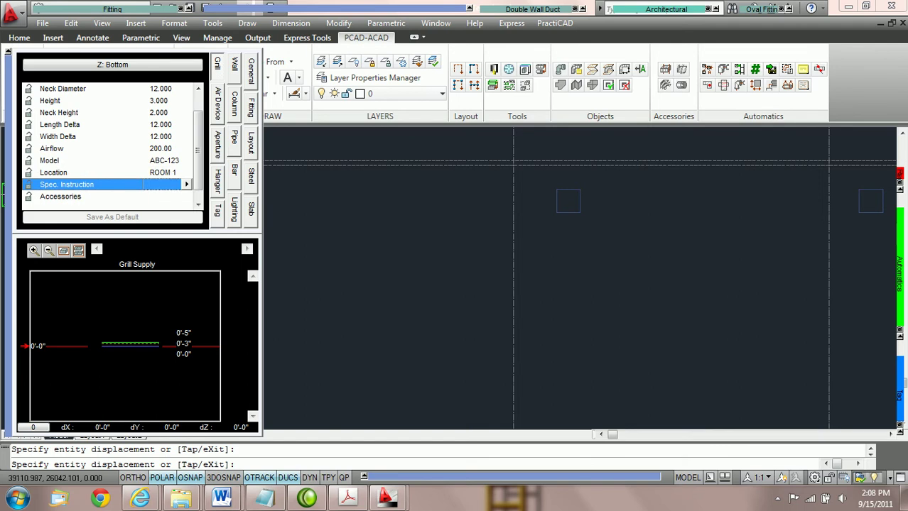
click(163, 196)
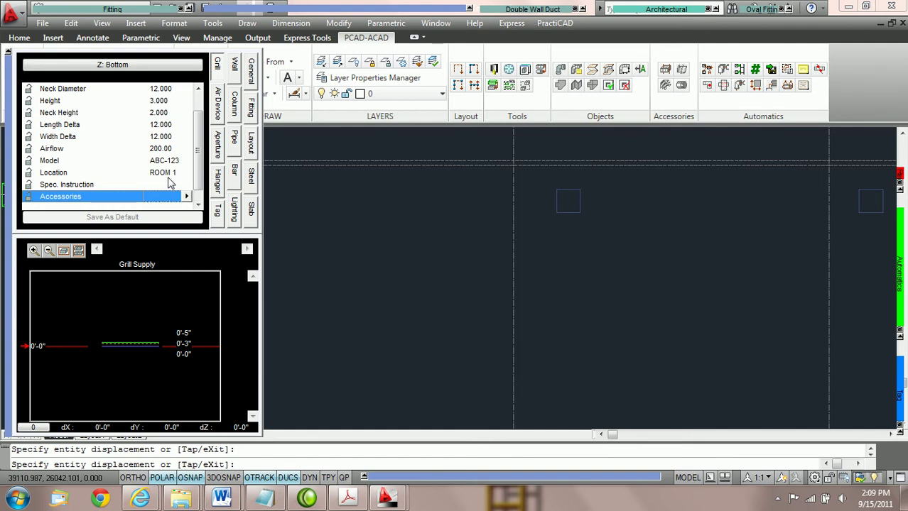
click(131, 66)
click(131, 66)
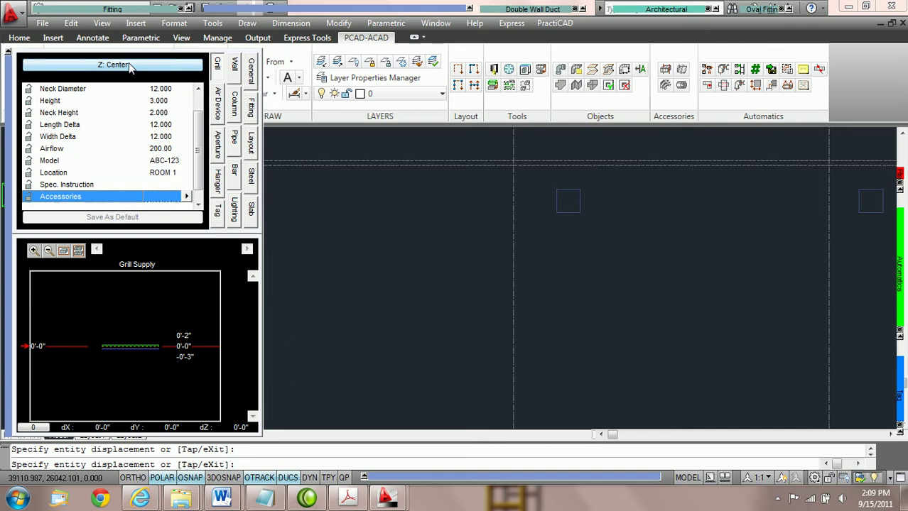
click(119, 70)
click(118, 71)
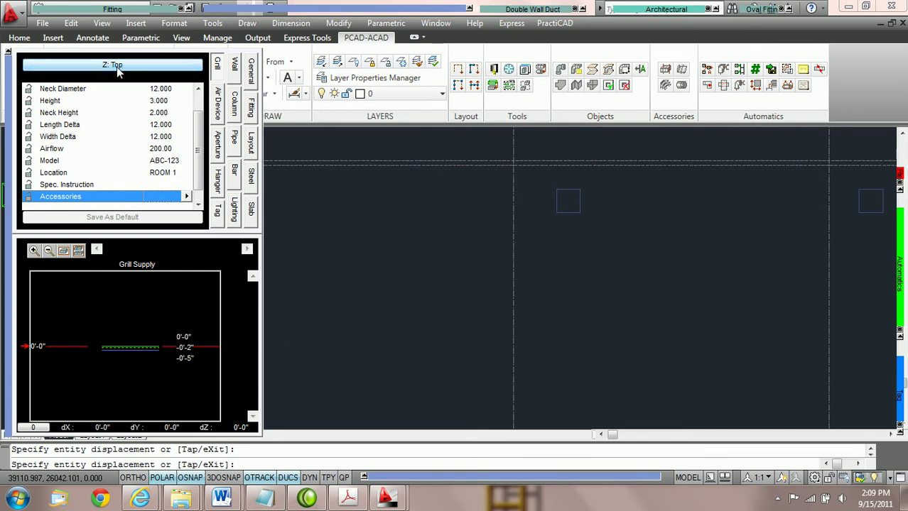
click(117, 67)
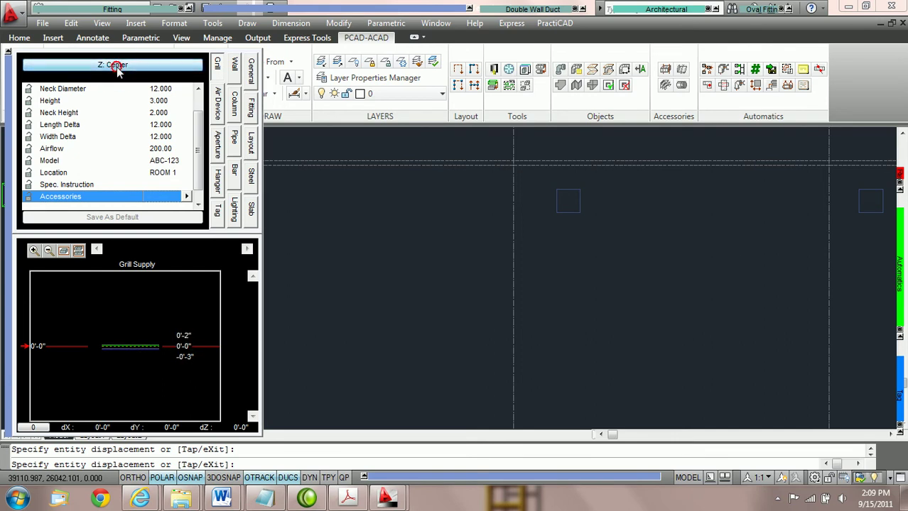
click(116, 66)
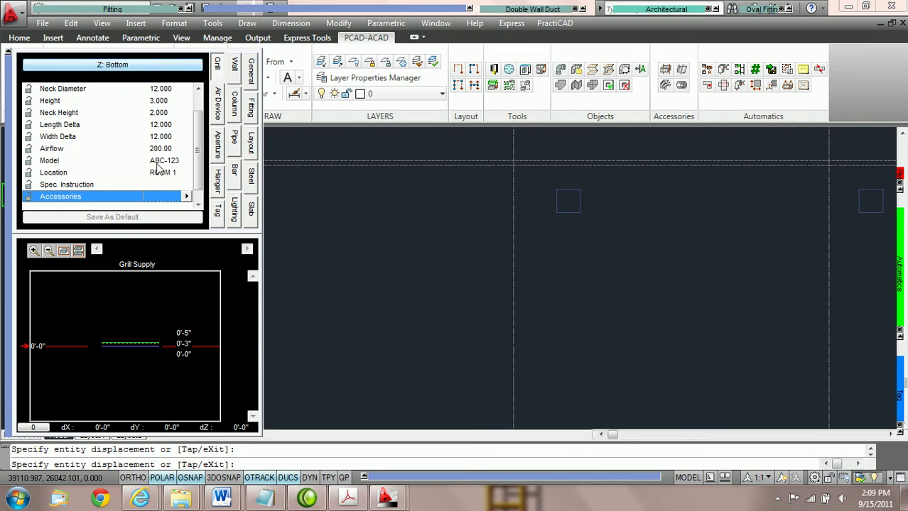
scroll(364, 299, up, 6)
scroll(364, 298, up, 2)
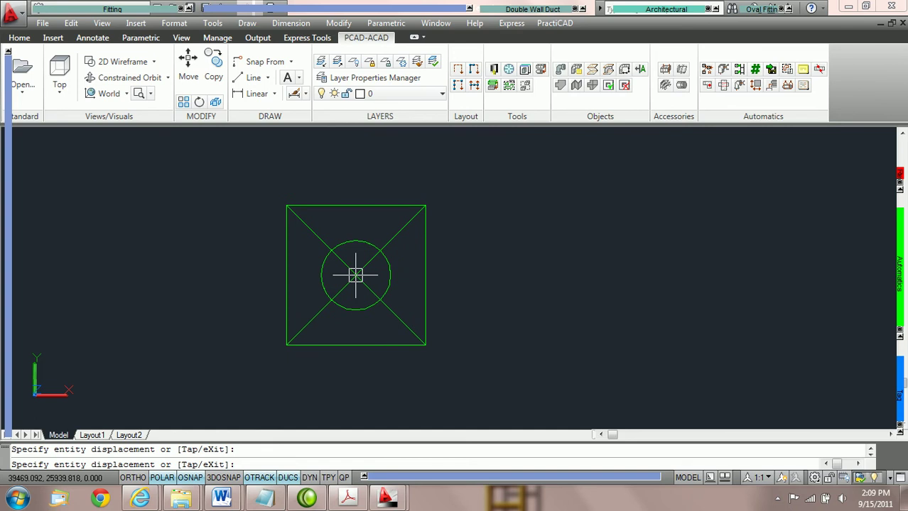
Enter 12 for both the hold point's dX and dY offsets.
scroll(356, 277, down, 5)
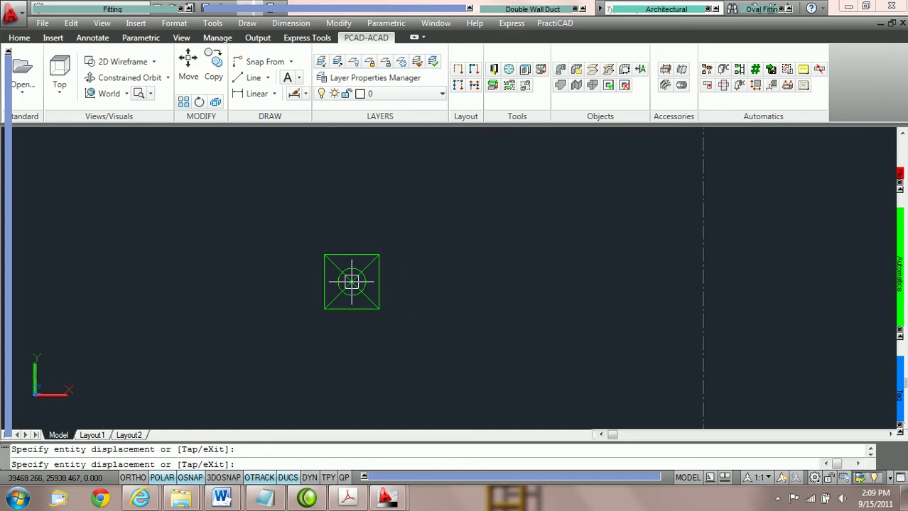
scroll(352, 282, up, 1)
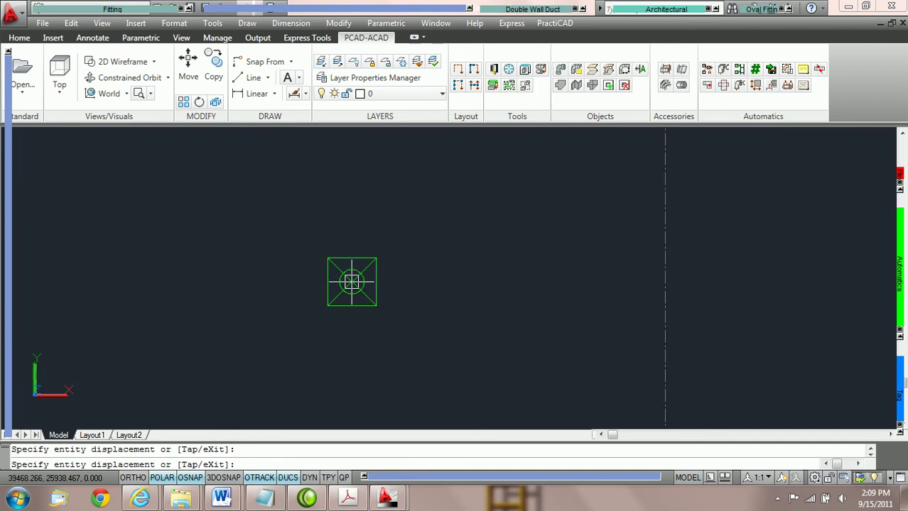
scroll(321, 272, down, 2)
scroll(280, 206, up, 2)
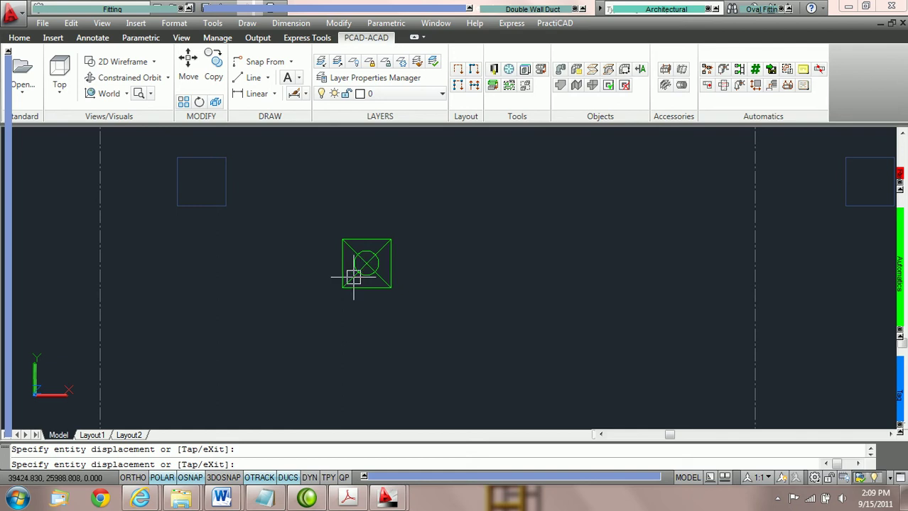
click(243, 335)
mouse_move(8, 383)
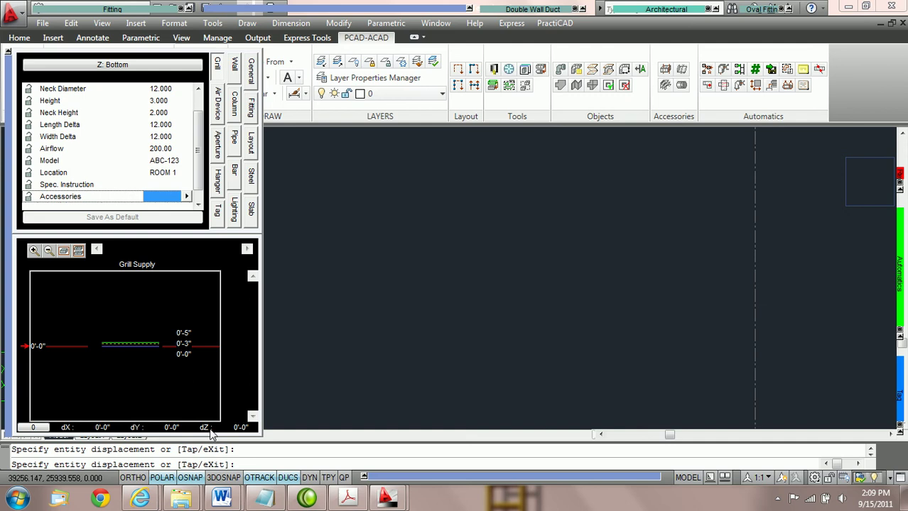
click(108, 427)
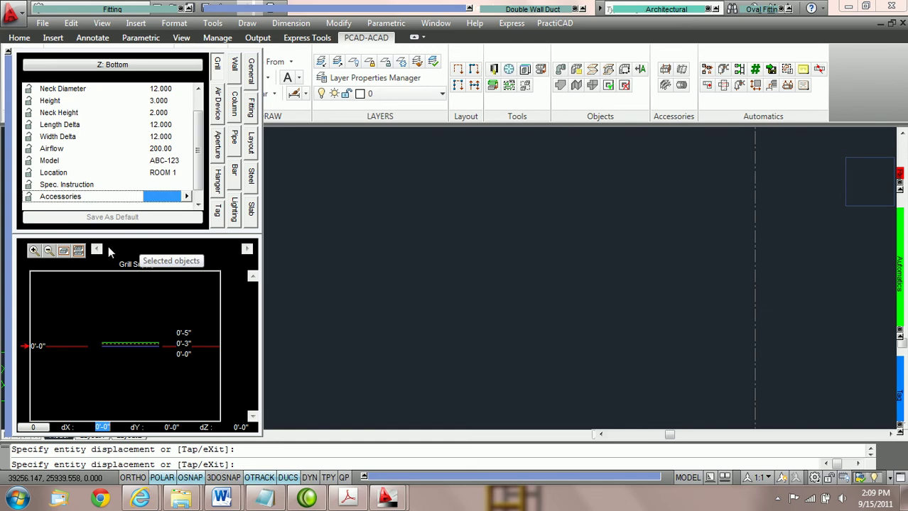
text(12)
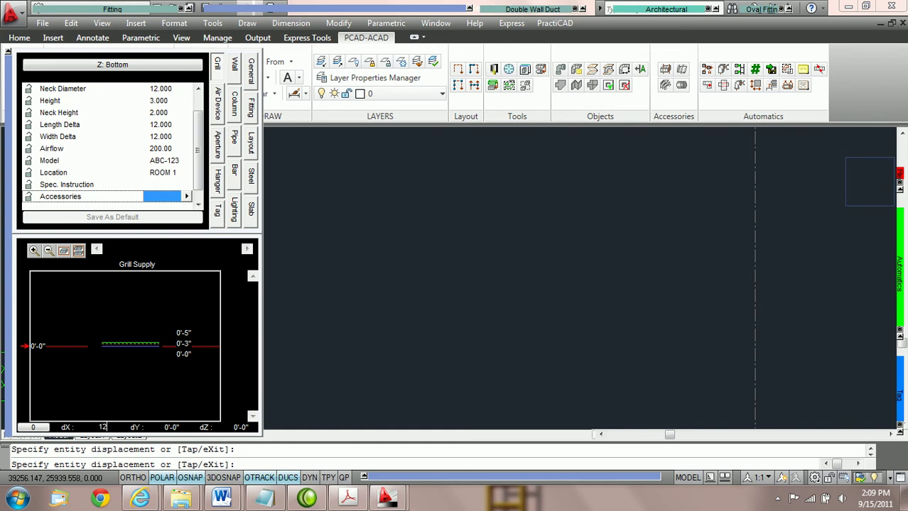
key(Tab)
text(12)
Reset the hold point's Y offset so the offsets read 0'-0".
scroll(420, 304, up, 3)
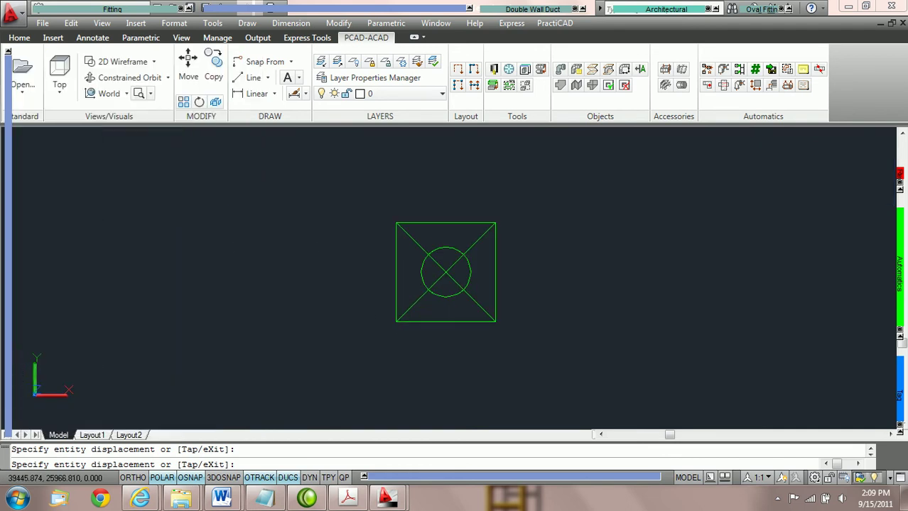
scroll(395, 319, down, 4)
scroll(395, 323, up, 4)
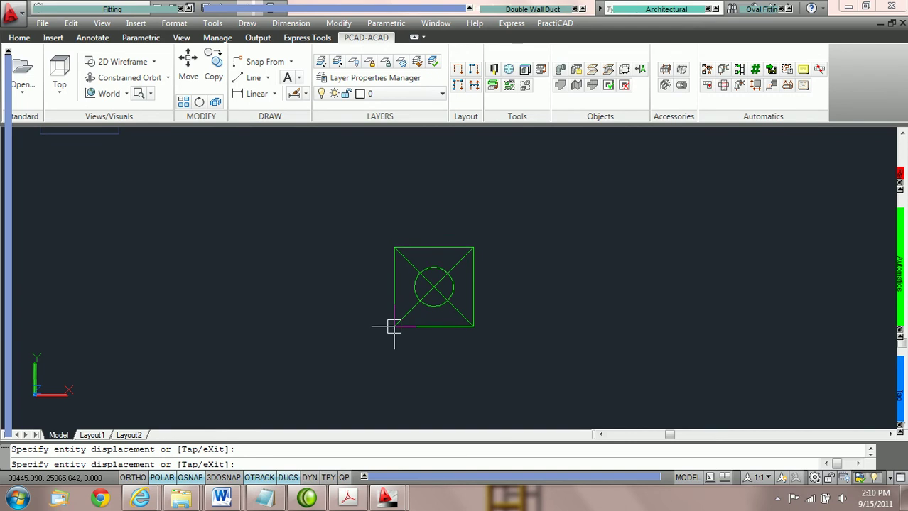
scroll(394, 326, down, 2)
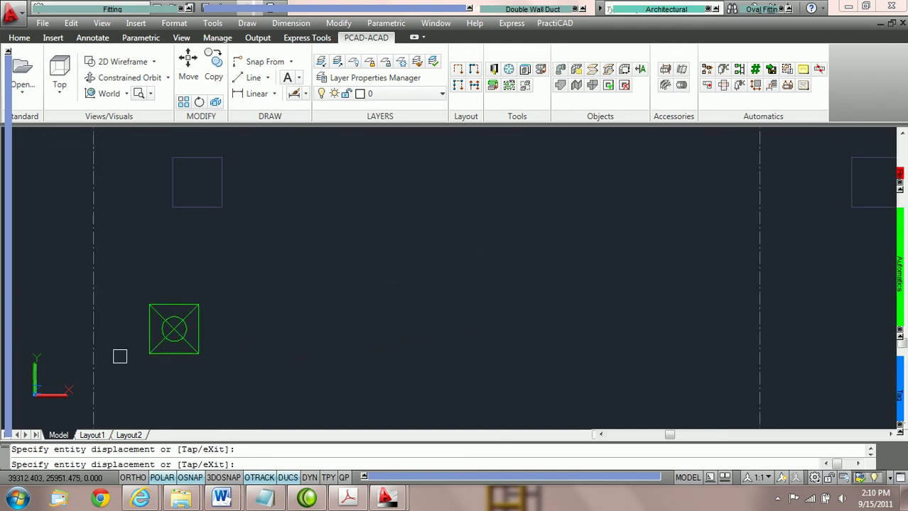
mouse_move(4, 362)
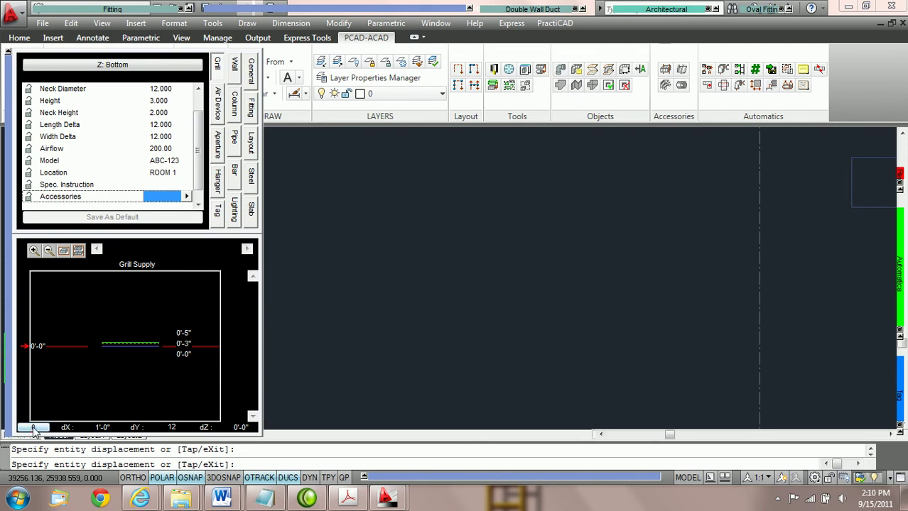
click(33, 429)
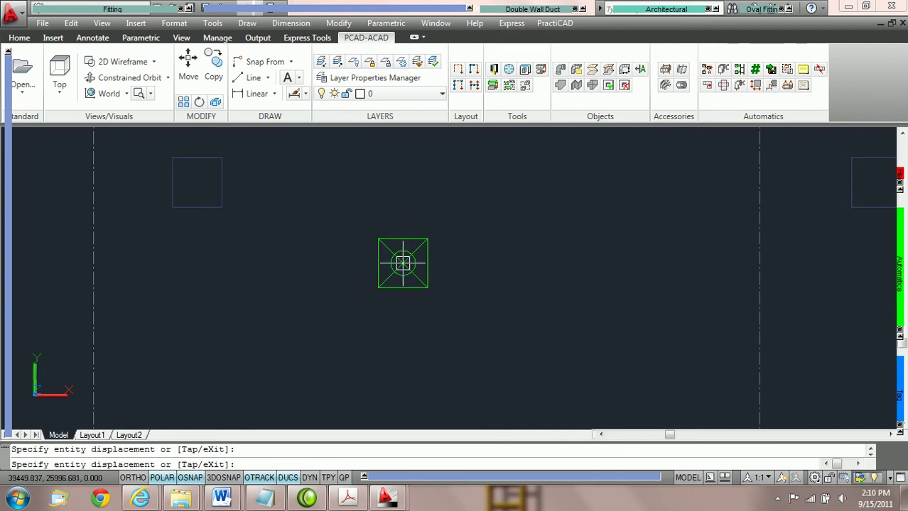
Place the supply grill in the ceiling at 10' elevation and add its tag.
click(402, 264)
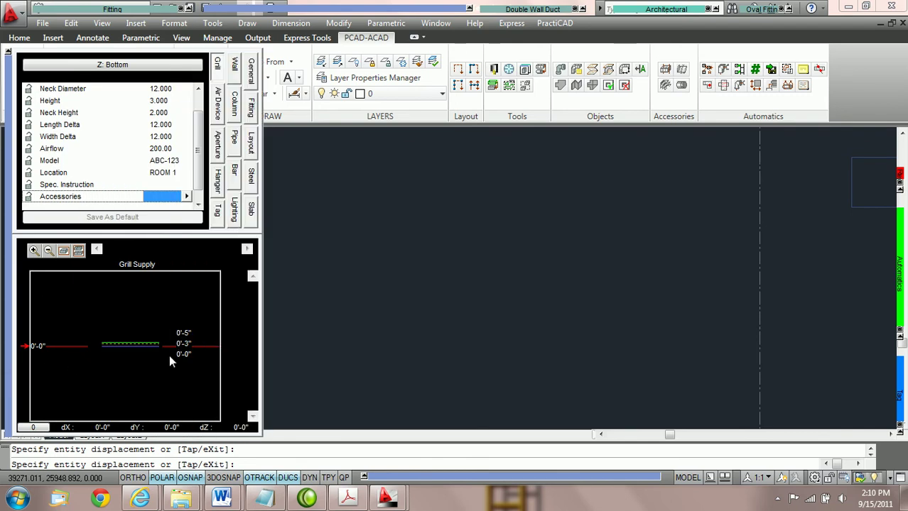
click(169, 355)
text(10')
key(Return)
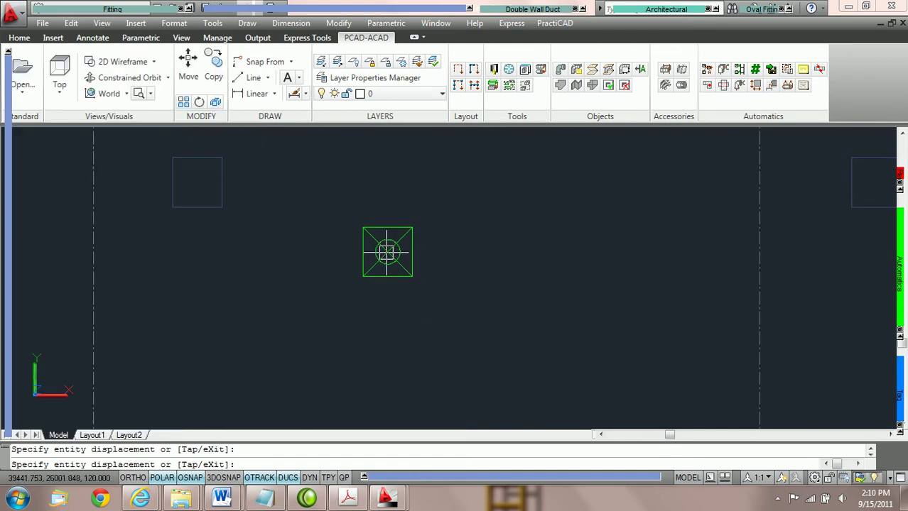
click(385, 252)
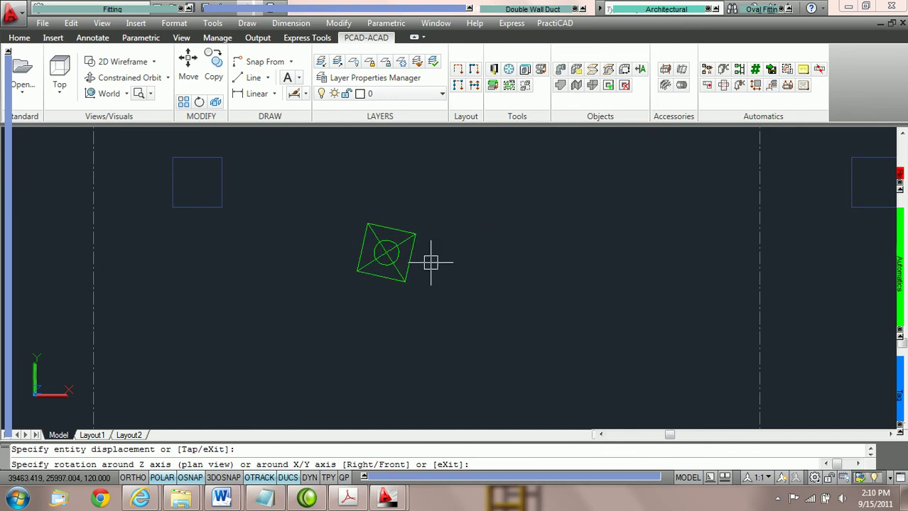
click(432, 253)
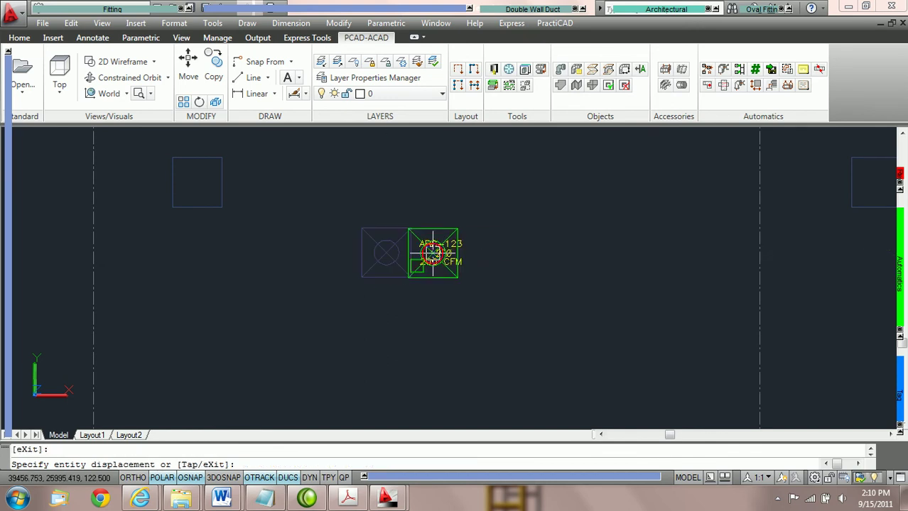
key(Escape)
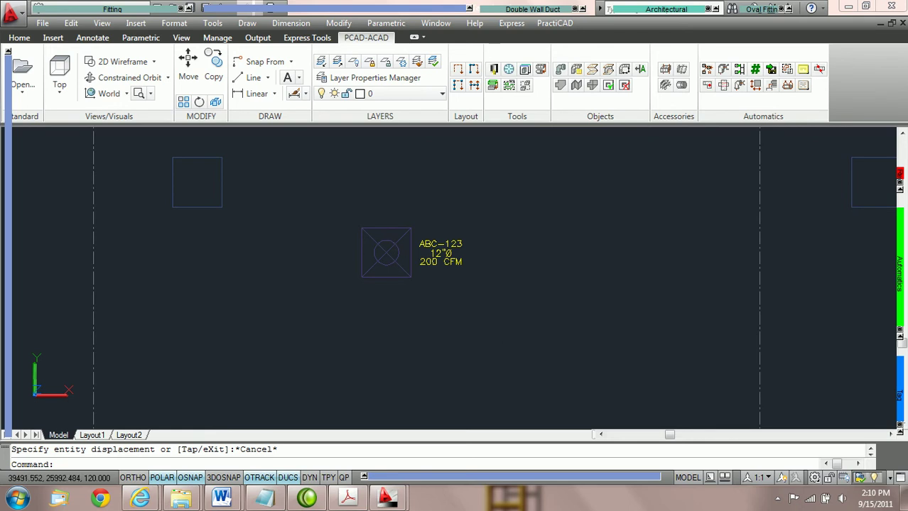
Move the placed grill slightly left using its top-left grip.
click(381, 281)
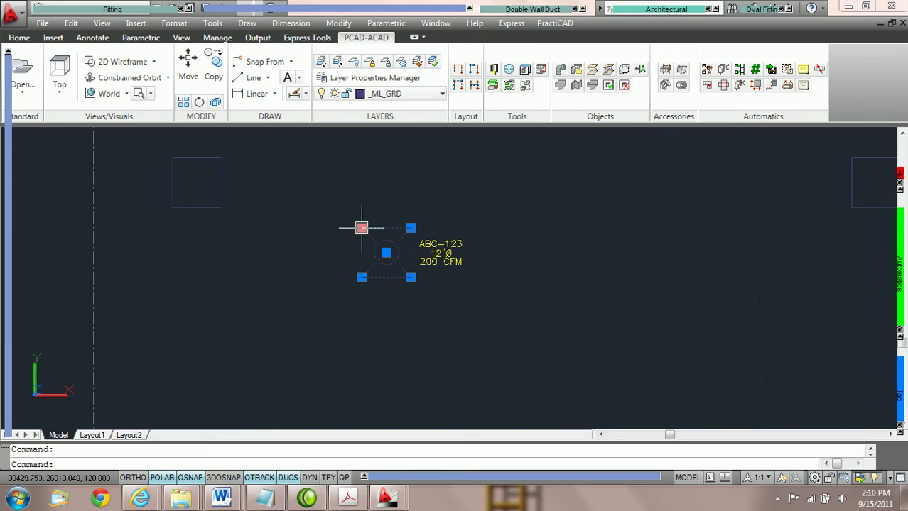
click(361, 228)
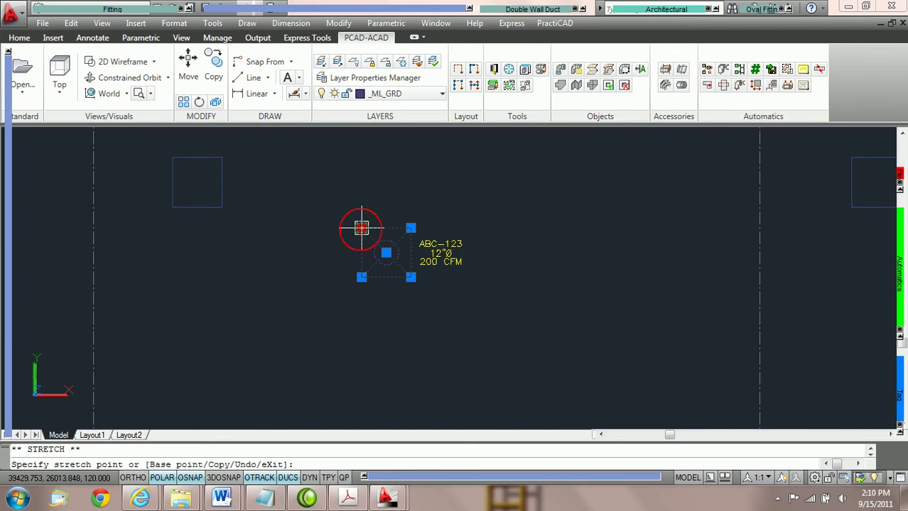
click(325, 230)
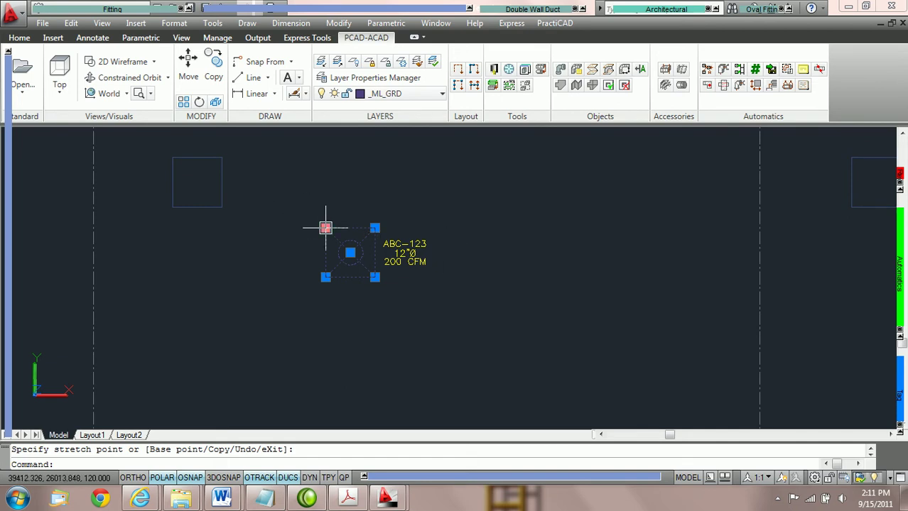
scroll(243, 190, down, 3)
scroll(240, 190, up, 2)
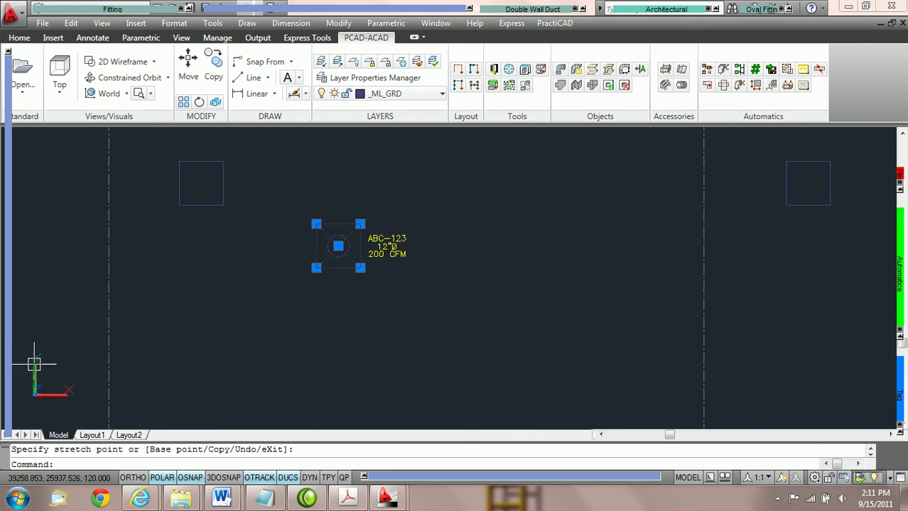
mouse_move(39, 380)
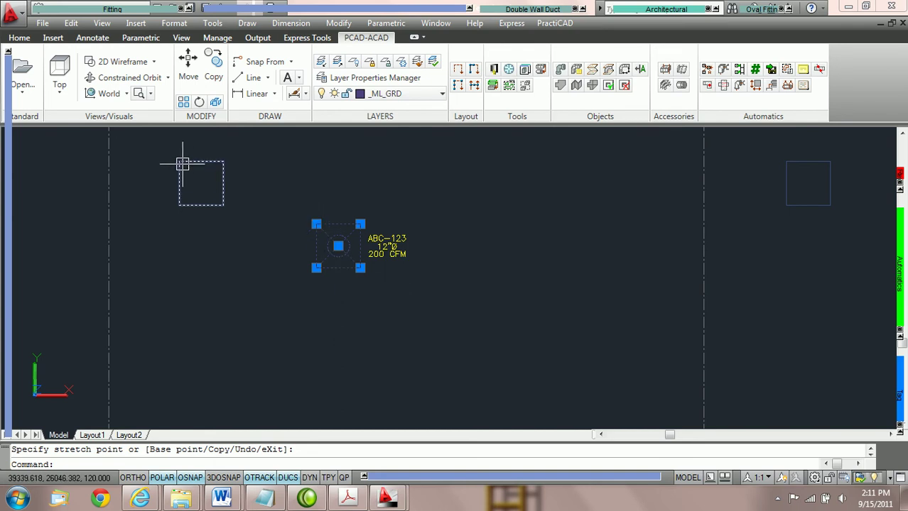
mouse_move(180, 163)
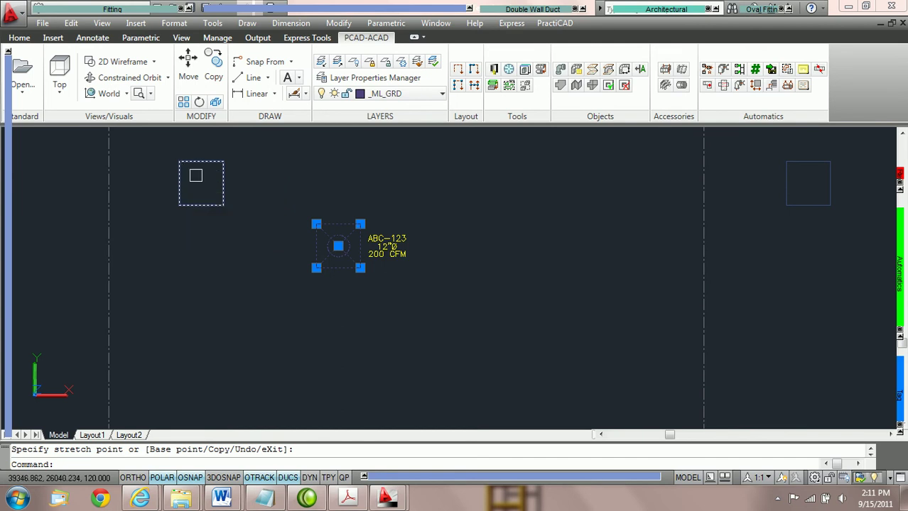
mouse_move(891, 293)
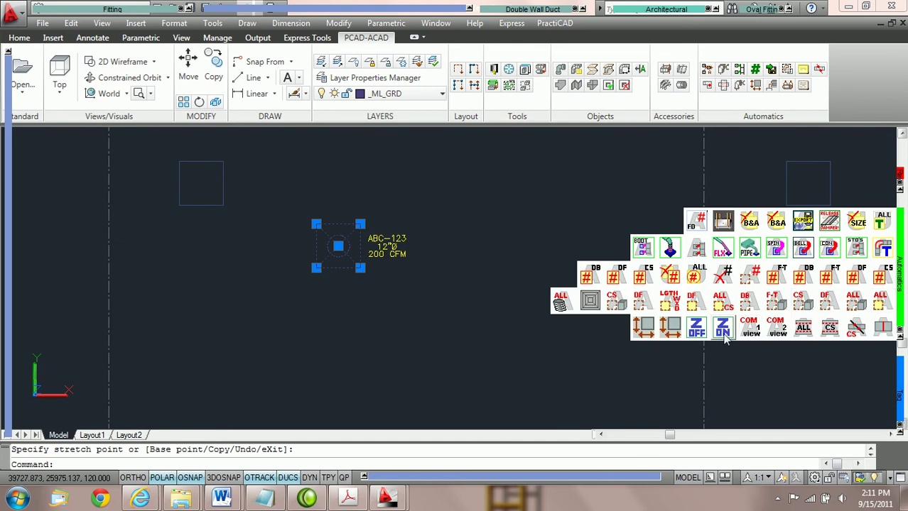
Turn on Replace Z so OSNAPZ is 1, then pan toward the neighbouring ceiling tiles.
click(723, 332)
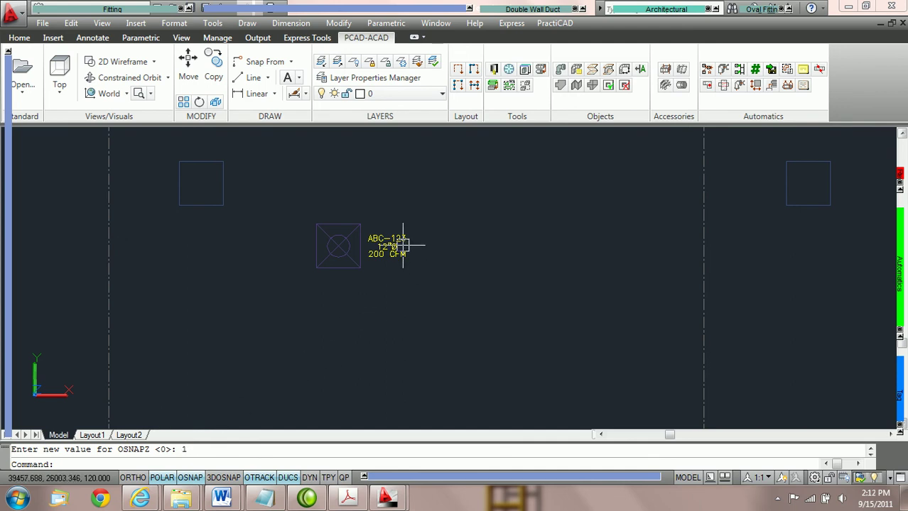
click(339, 247)
mouse_move(339, 246)
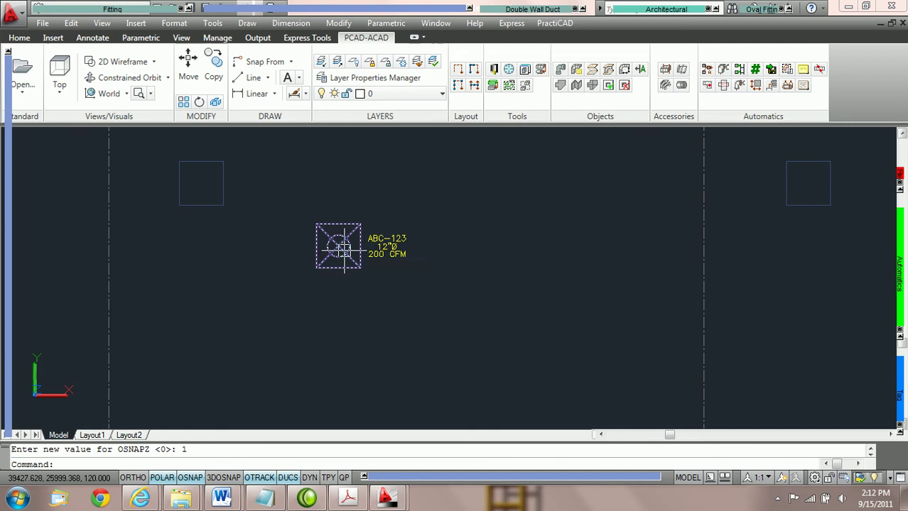
key(Escape)
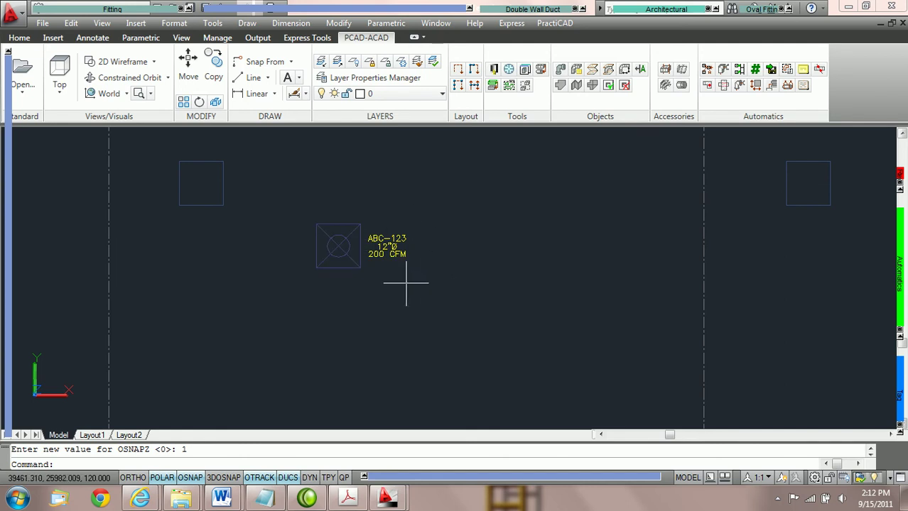
scroll(434, 261, down, 2)
scroll(434, 261, down, 2)
middle_drag(470, 261, 389, 225)
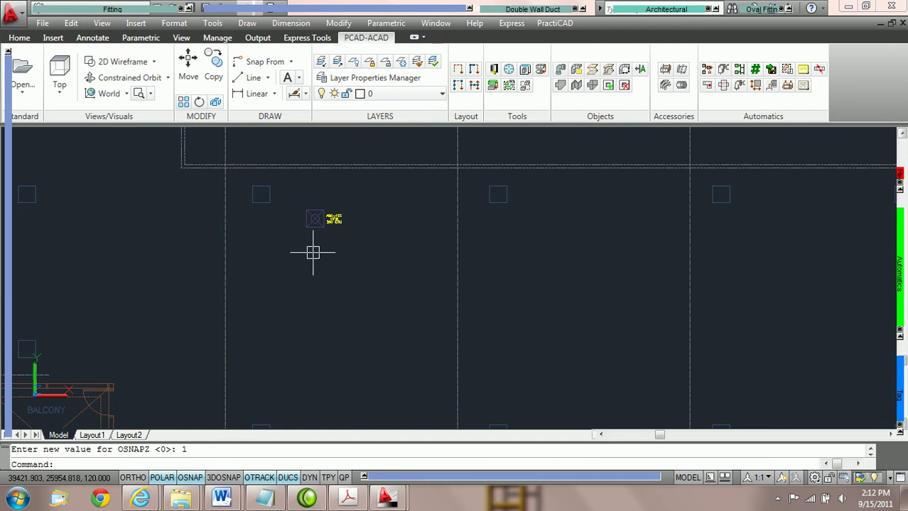
Zoom in and window-select the grill together with its ABC-123 tag.
scroll(312, 252, up, 2)
scroll(344, 206, up, 2)
mouse_move(365, 219)
middle_down()
mouse_move(370, 294)
mouse_move(359, 288)
middle_up()
click(392, 287)
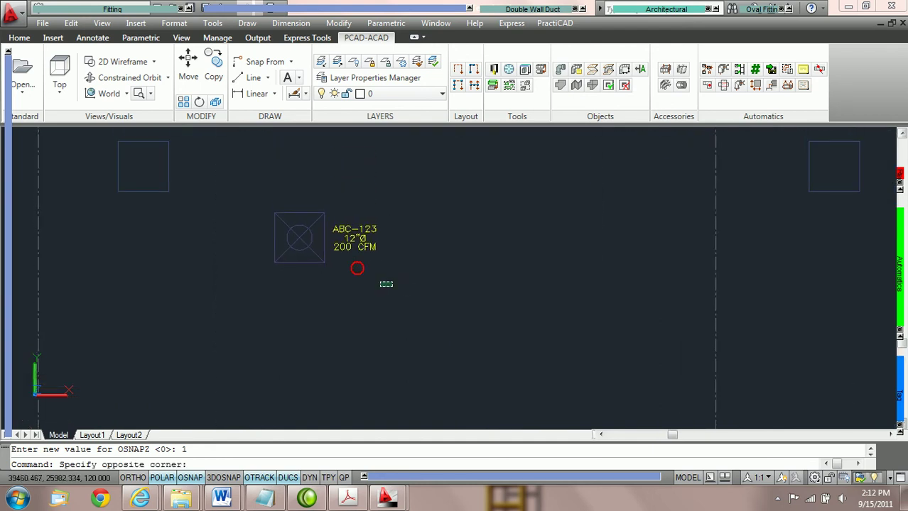
click(262, 192)
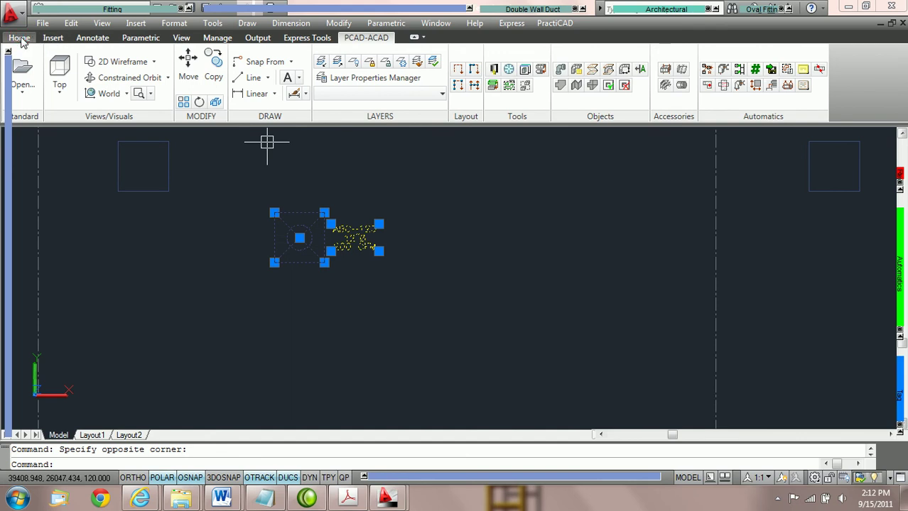
Start the Copy command from the Home tab's Modify panel.
click(20, 39)
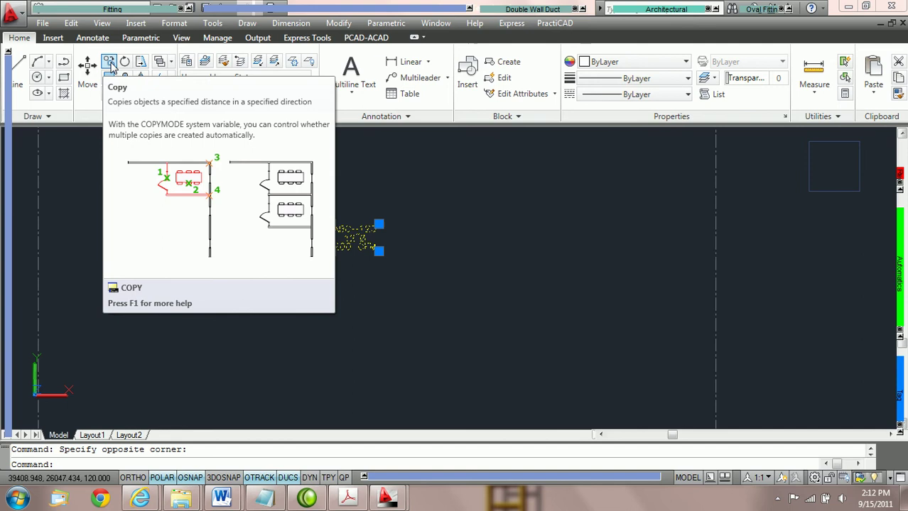
click(110, 63)
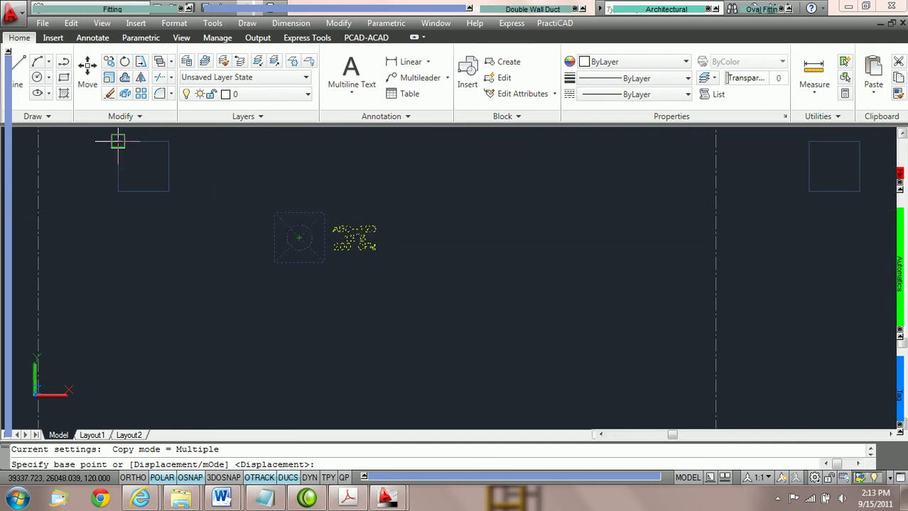
Use the grill's corner as base point and copy it into two upper ceiling tiles.
click(274, 212)
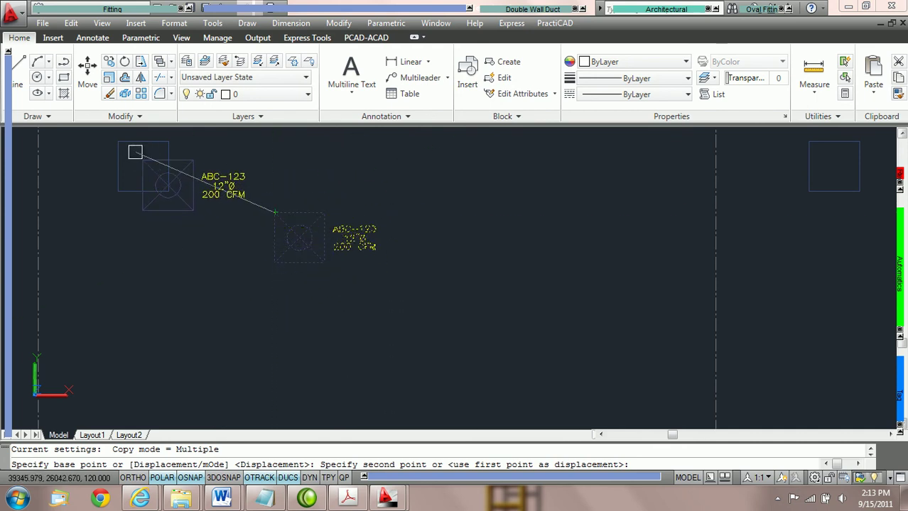
click(118, 141)
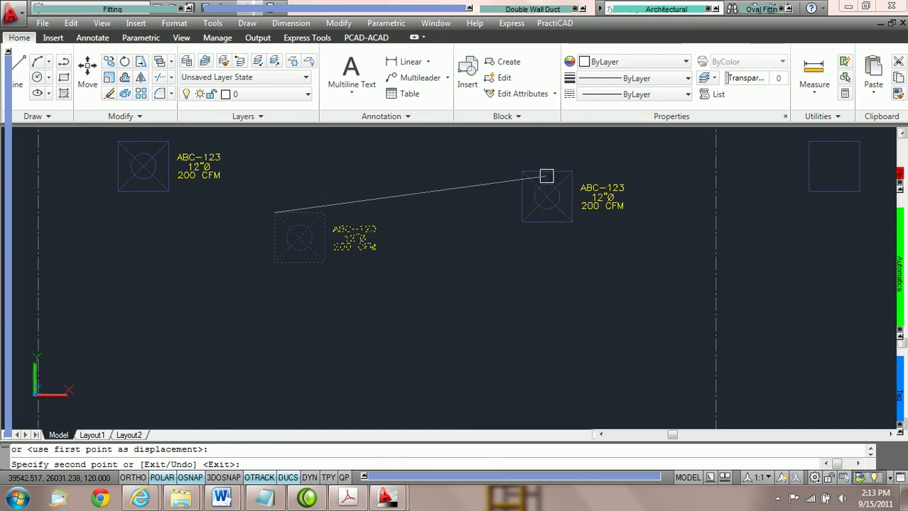
middle_drag(547, 177, 232, 251)
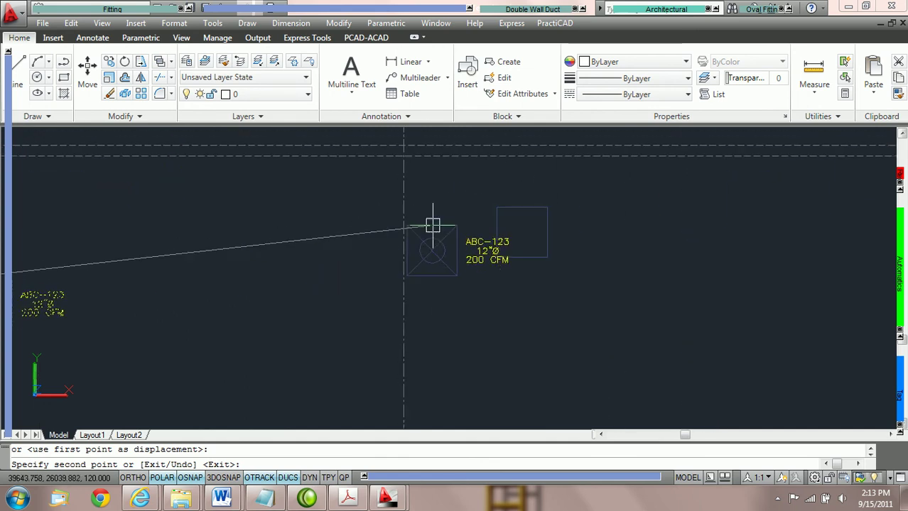
click(496, 207)
Copy the grill into three empty lower ceiling tiles and end Copy.
scroll(634, 252, down, 2)
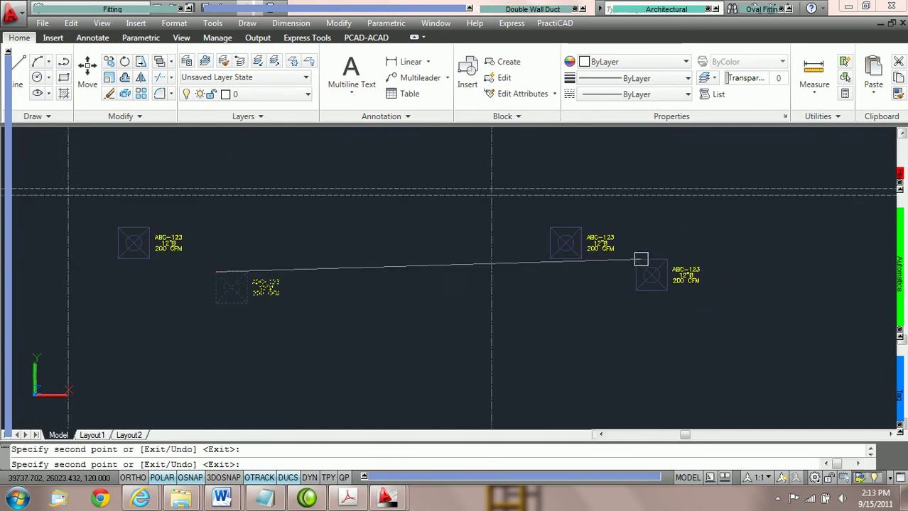
middle_drag(635, 251, 677, 247)
scroll(677, 248, down, 1)
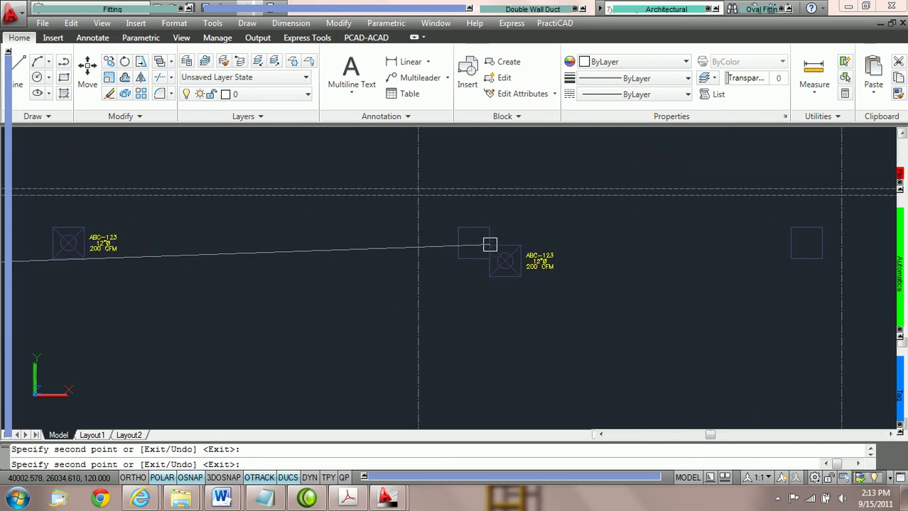
scroll(432, 217, up, 3)
scroll(443, 218, down, 2)
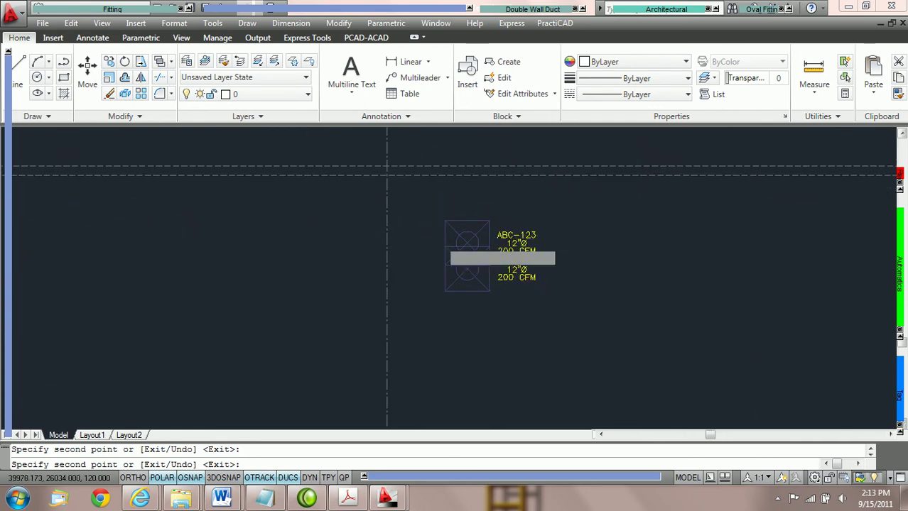
scroll(442, 312, down, 2)
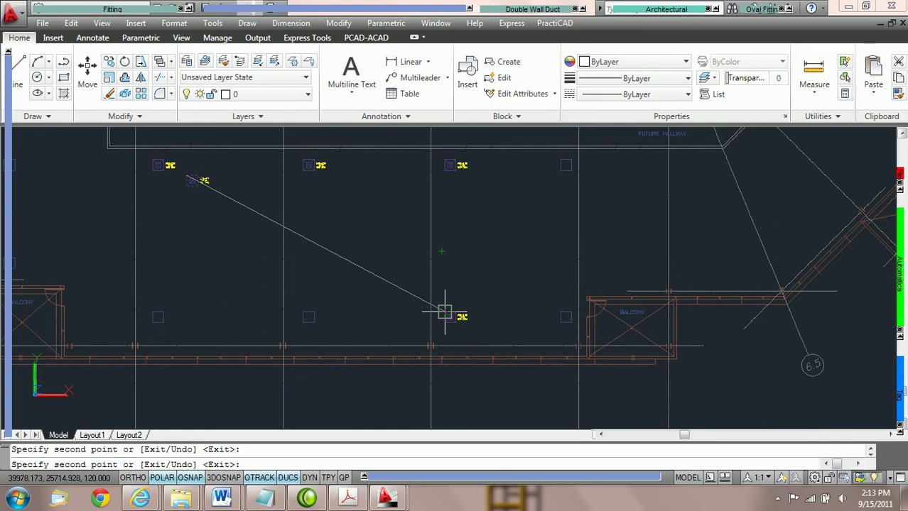
click(449, 317)
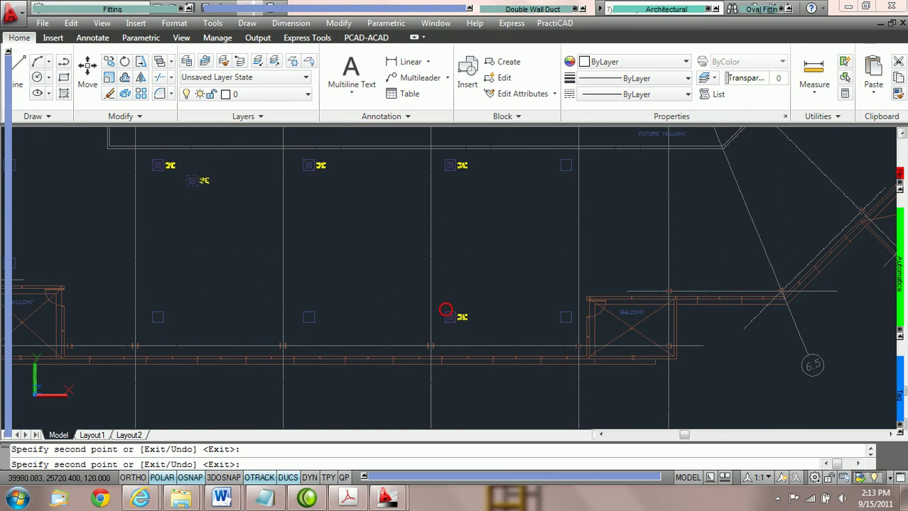
click(308, 317)
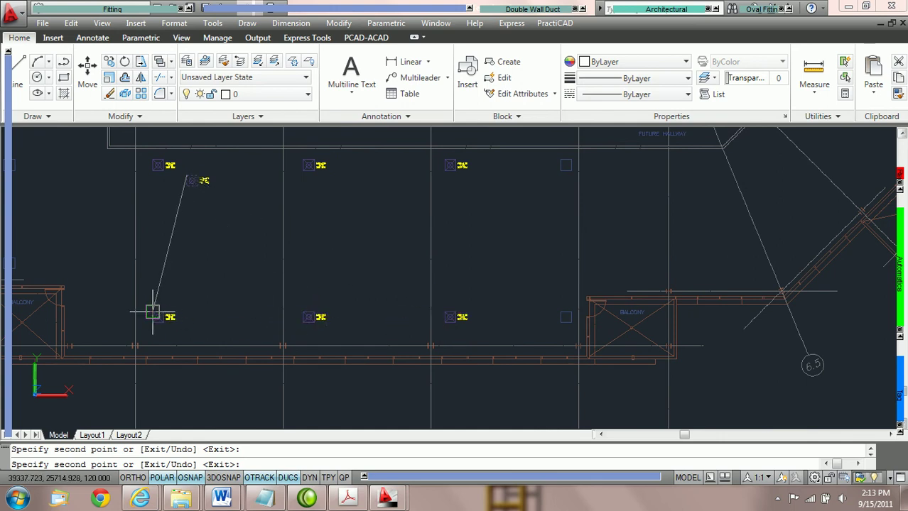
click(157, 316)
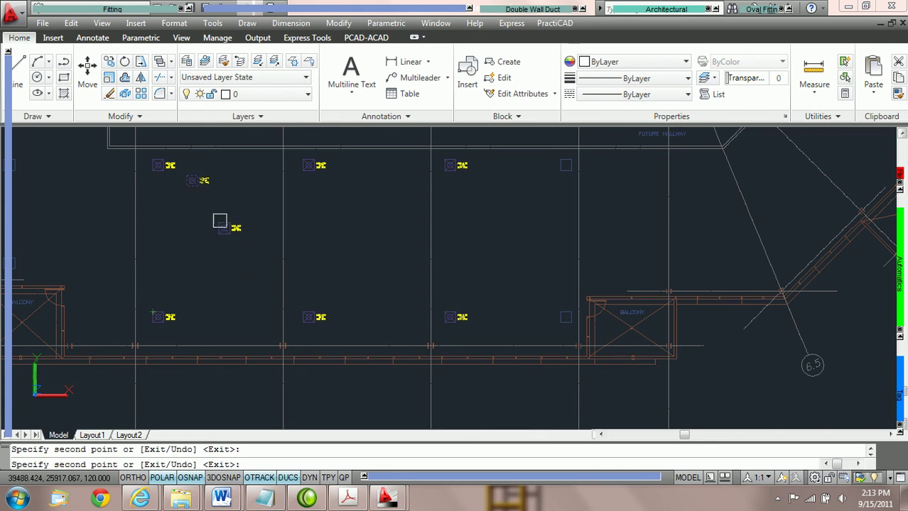
key(Escape)
Erase the stray middle grill and its tag, then open the left grill's settings.
scroll(203, 200, up, 5)
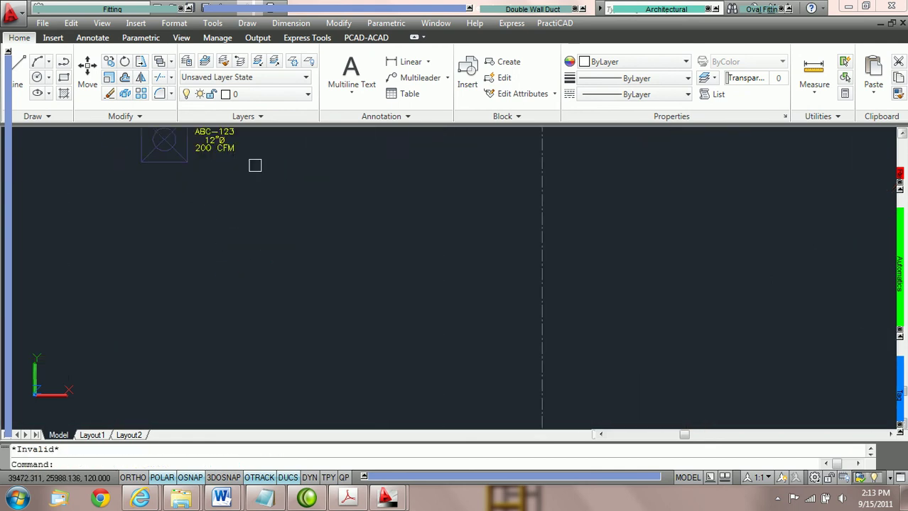
click(443, 350)
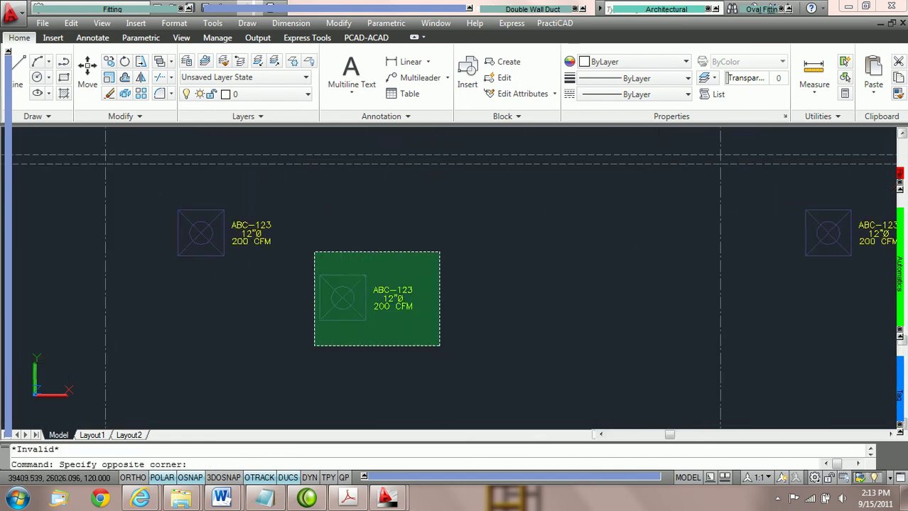
click(291, 230)
key(Delete)
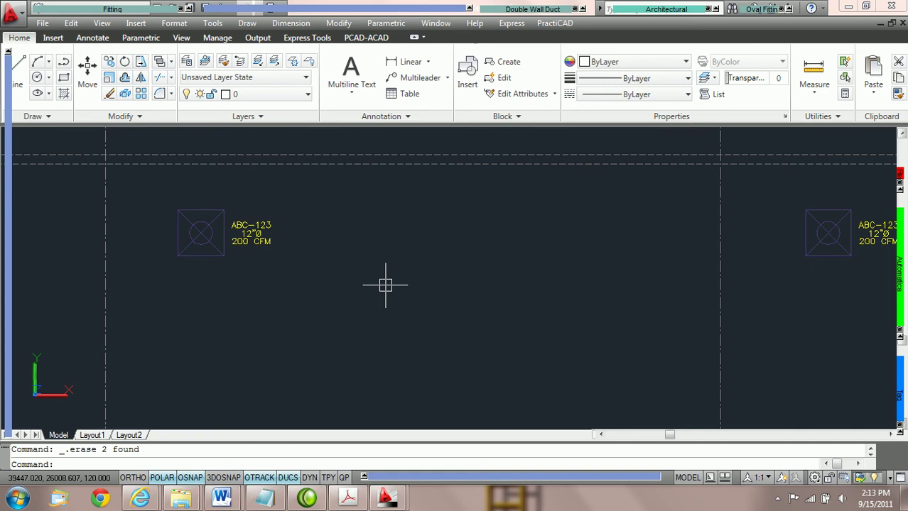
double_click(203, 241)
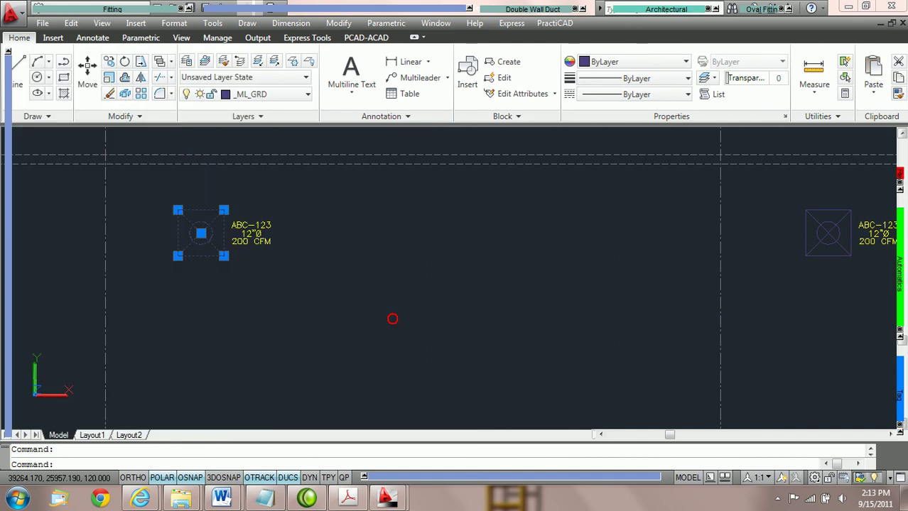
Close the grill settings unchanged and center the view on both supply grills.
key(Escape)
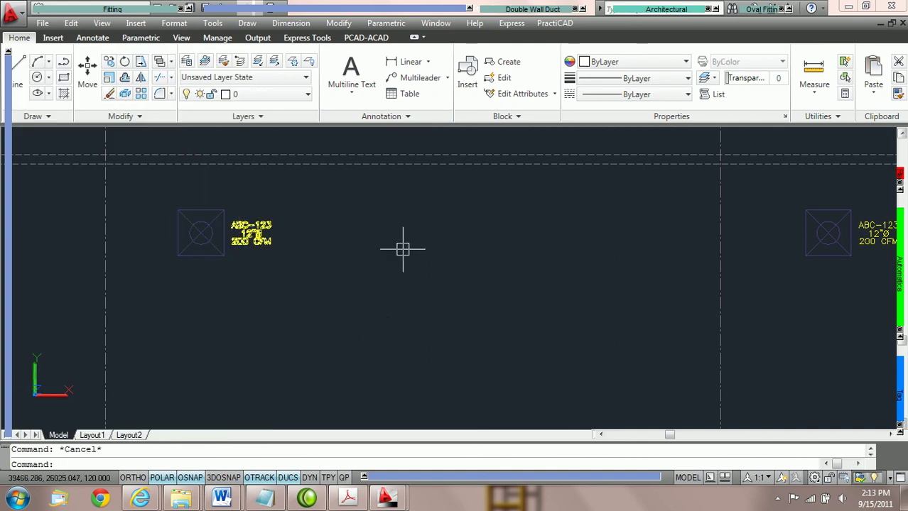
middle_drag(576, 321, 421, 314)
scroll(420, 316, down, 2)
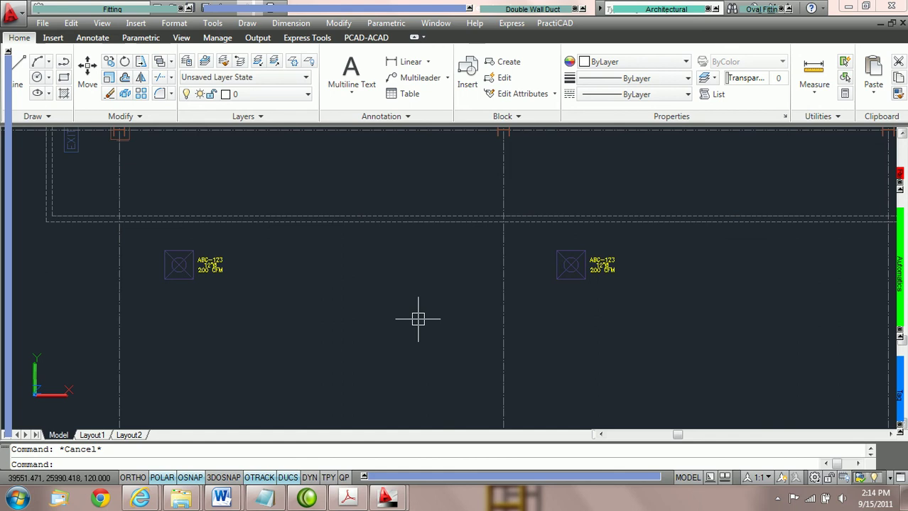
scroll(296, 293, up, 3)
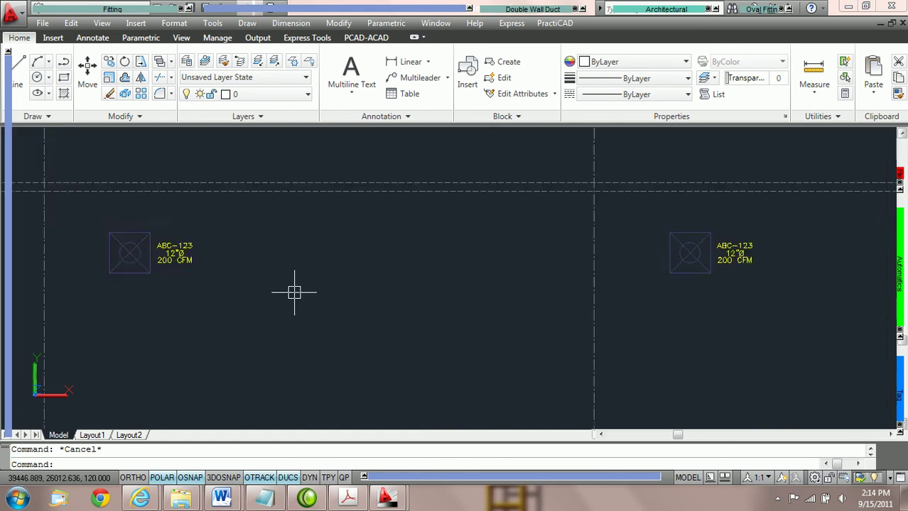
scroll(404, 267, down, 3)
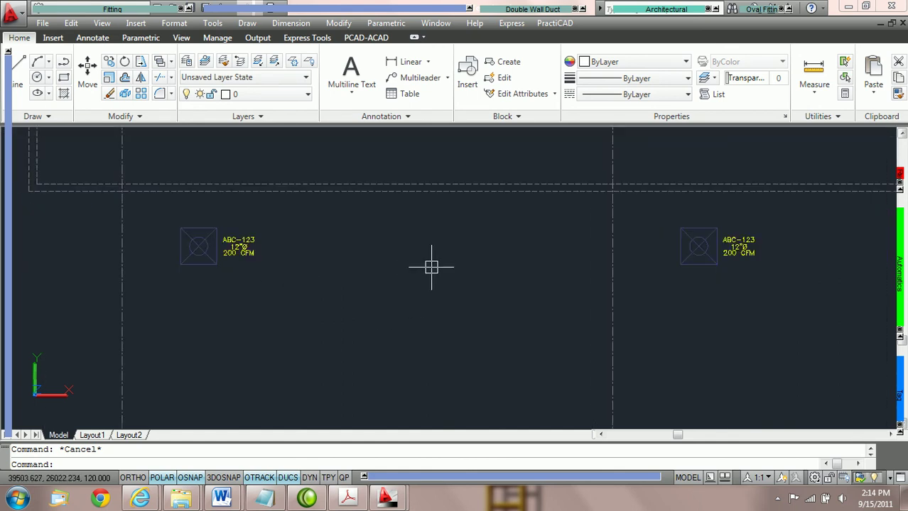
scroll(431, 267, up, 2)
middle_drag(532, 262, 504, 267)
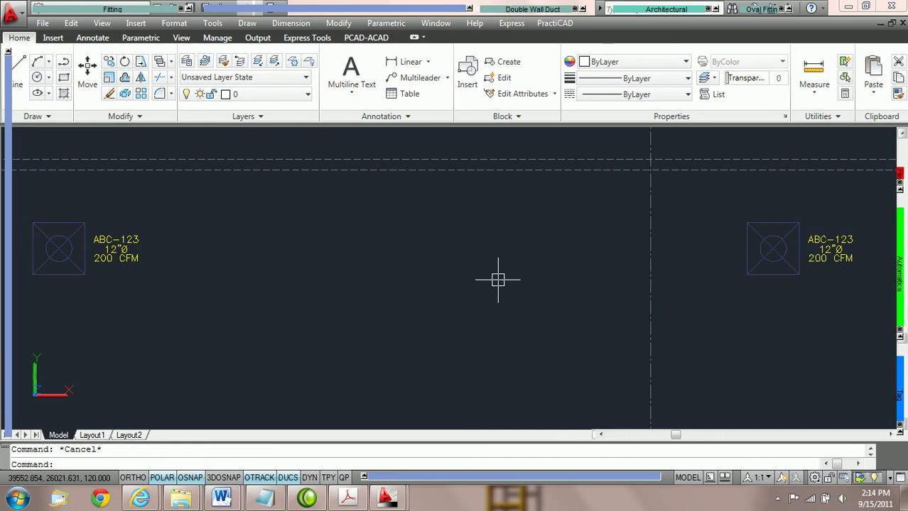
Select the left 12"Ø supply grill, dismissing its context menu and the stray selection window.
click(65, 261)
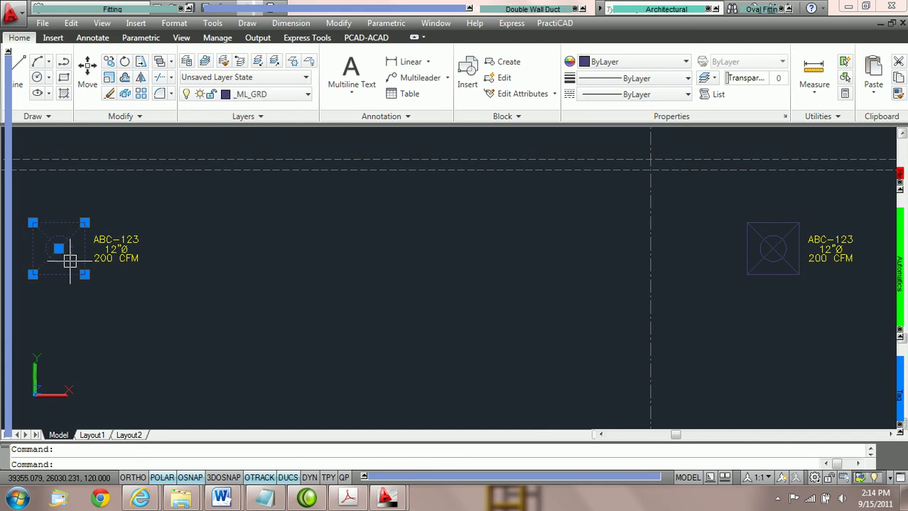
right_click(70, 261)
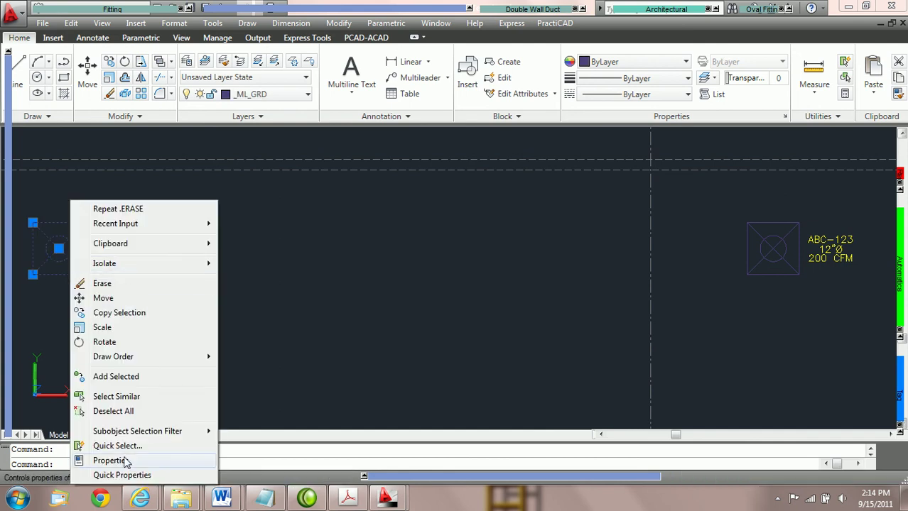
click(294, 307)
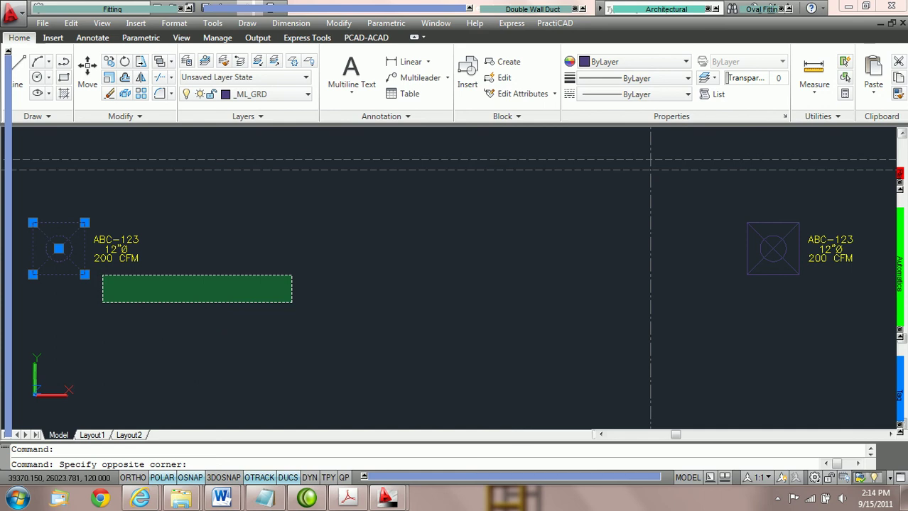
key(Escape)
Set the left grill's Neck Diameter to 16 in the Properties palette, then deselect it.
double_click(70, 262)
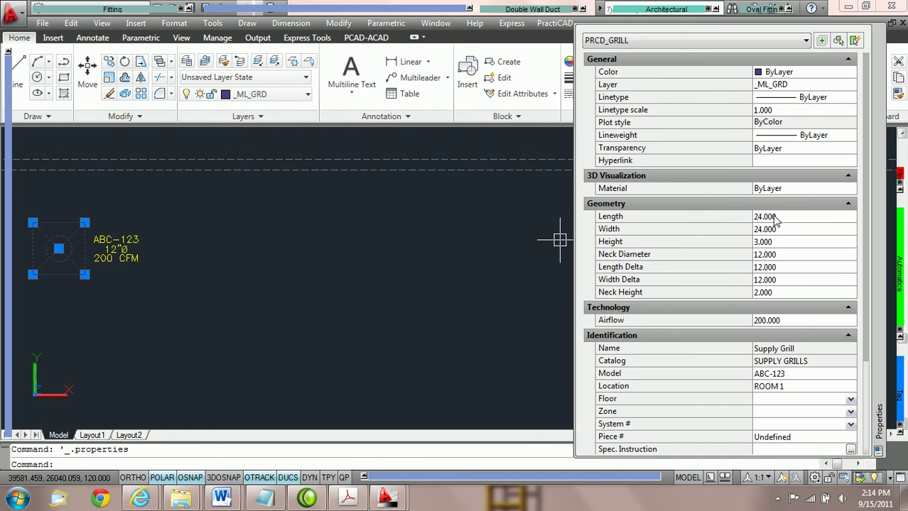
click(796, 254)
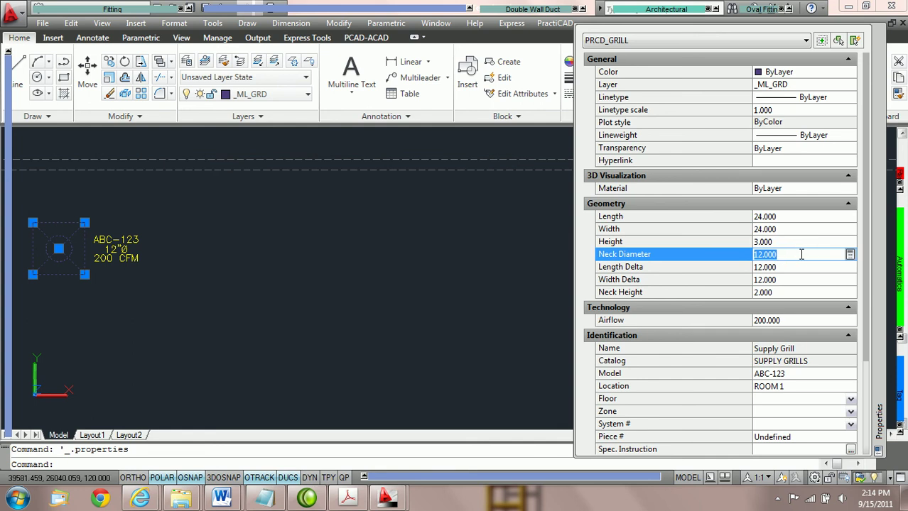
text(16)
key(Return)
click(801, 267)
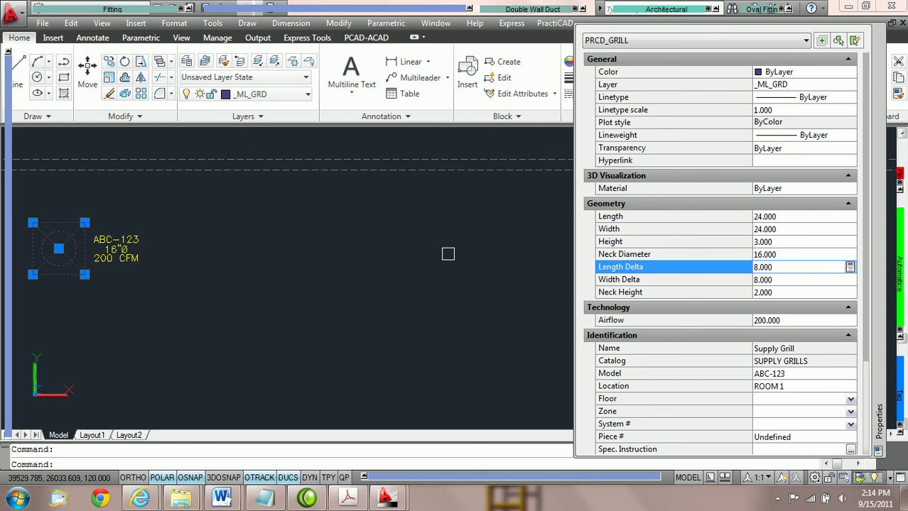
key(Escape)
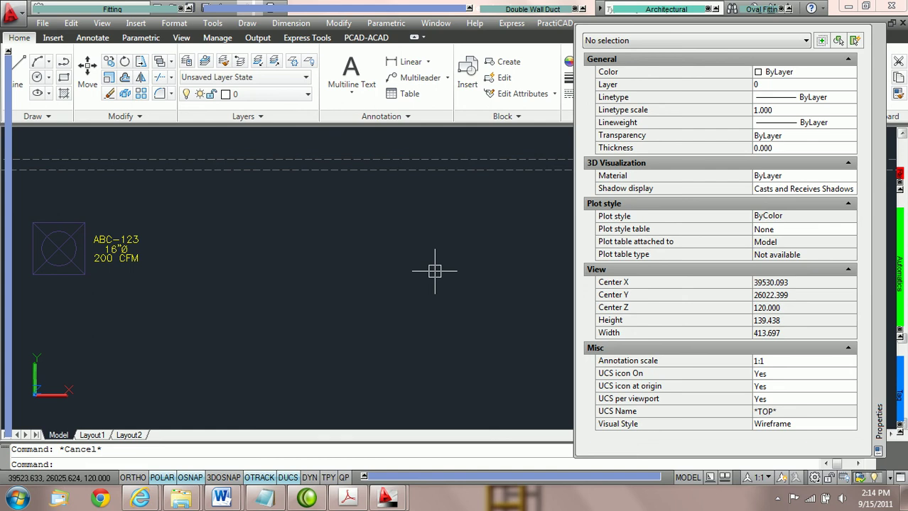
Select the left and right grills together, set their shared Neck Diameter to 16, then deselect.
scroll(434, 270, down, 2)
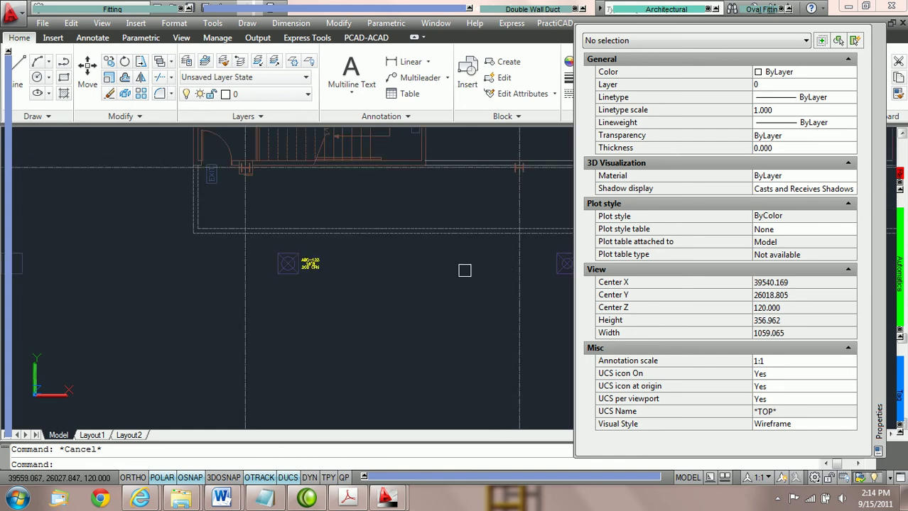
middle_drag(539, 267, 281, 254)
scroll(438, 257, down, 1)
scroll(330, 258, up, 2)
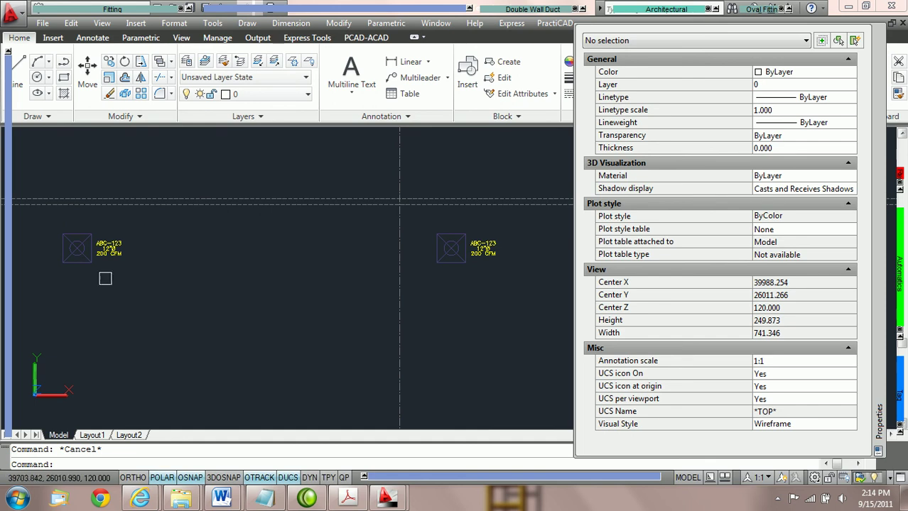
click(85, 259)
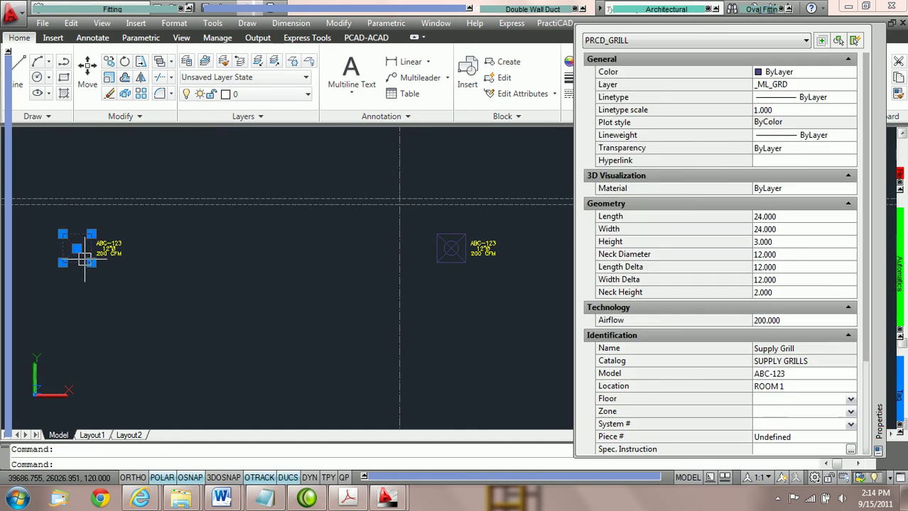
click(452, 250)
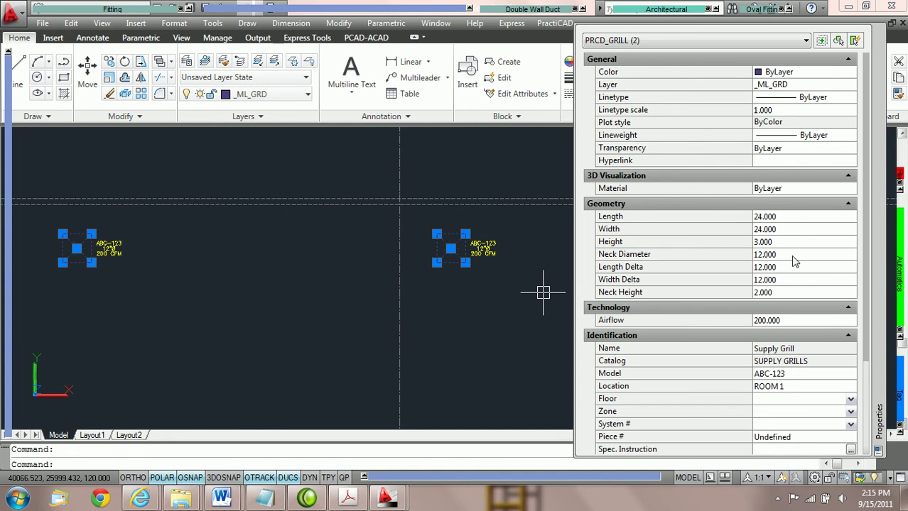
click(793, 257)
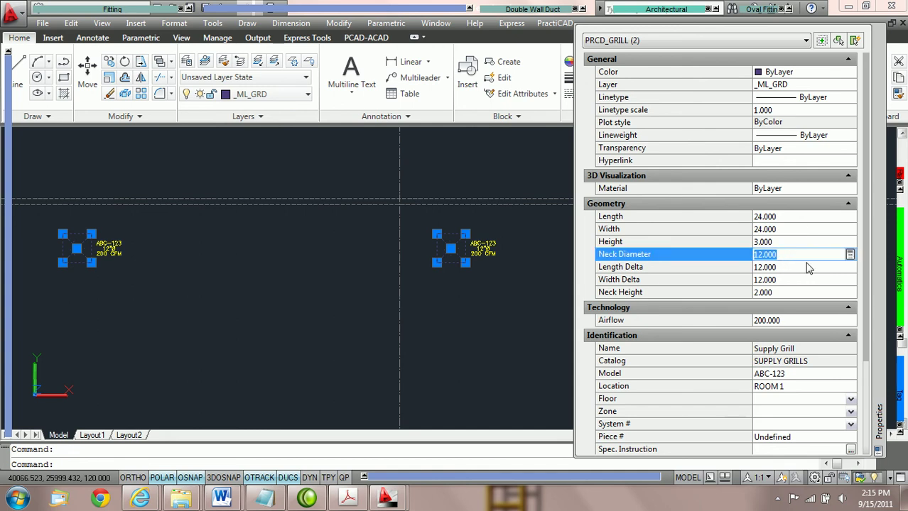
text(16)
click(807, 266)
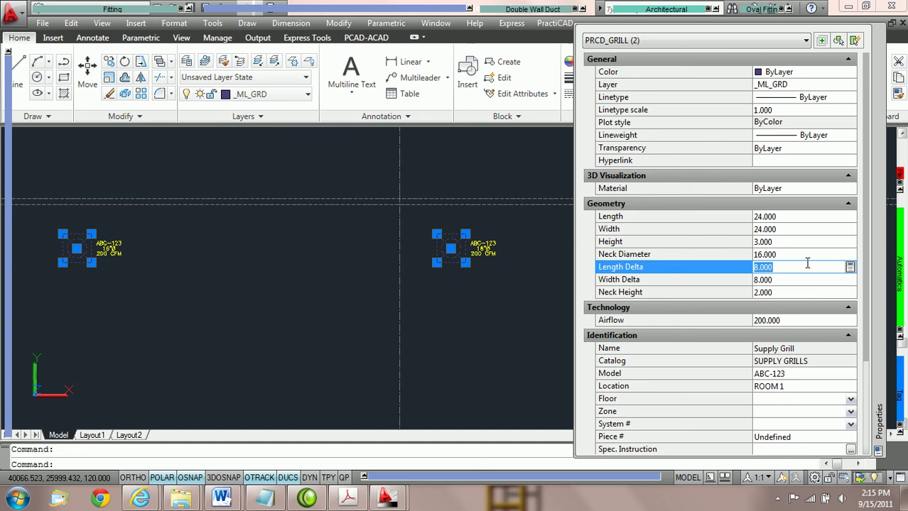
key(Escape)
scroll(135, 260, up, 6)
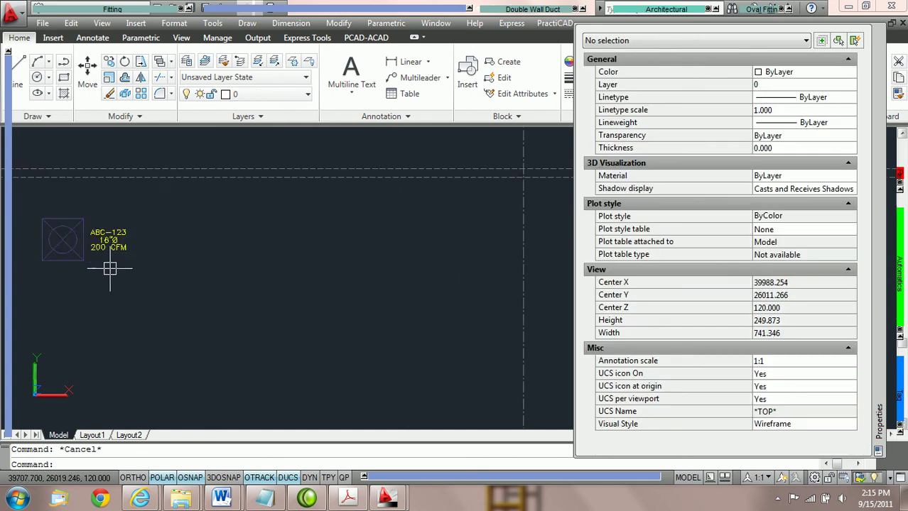
scroll(301, 274, down, 2)
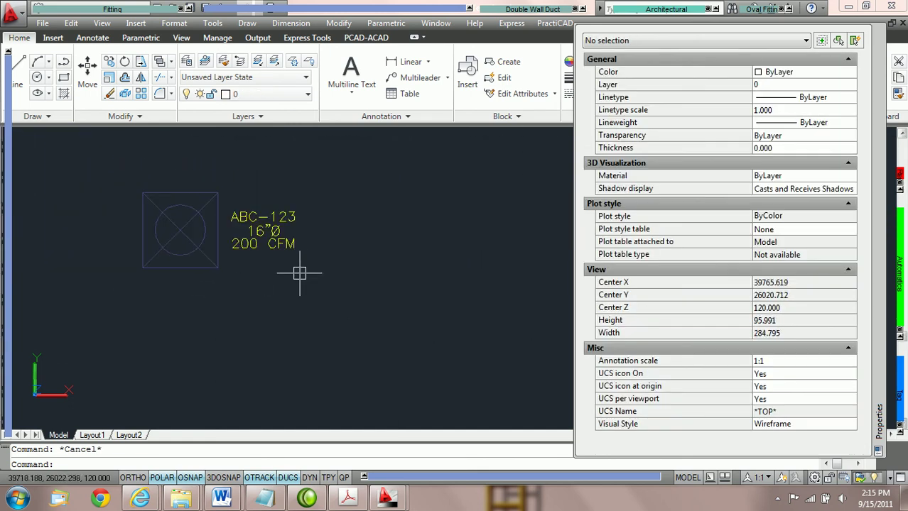
middle_drag(470, 250, 345, 254)
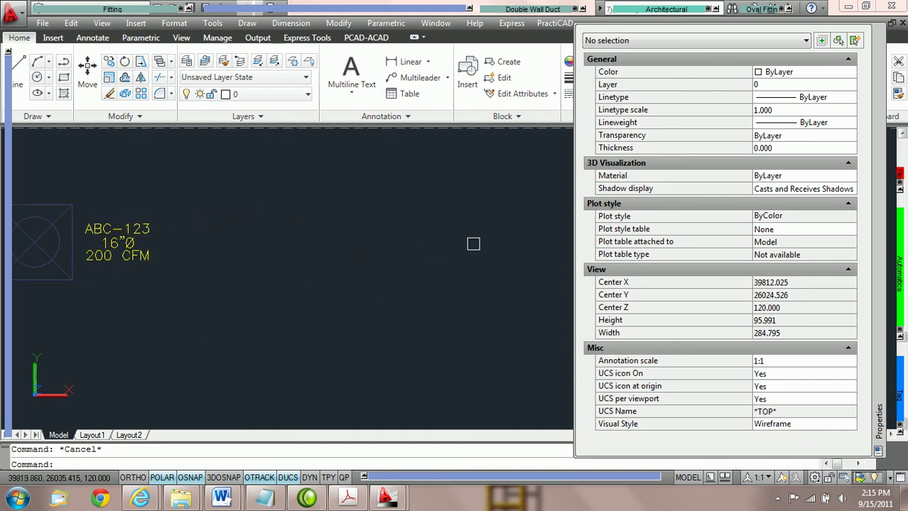
middle_drag(472, 242, 257, 257)
mouse_move(540, 270)
middle_down()
mouse_move(410, 272)
mouse_move(237, 257)
middle_up()
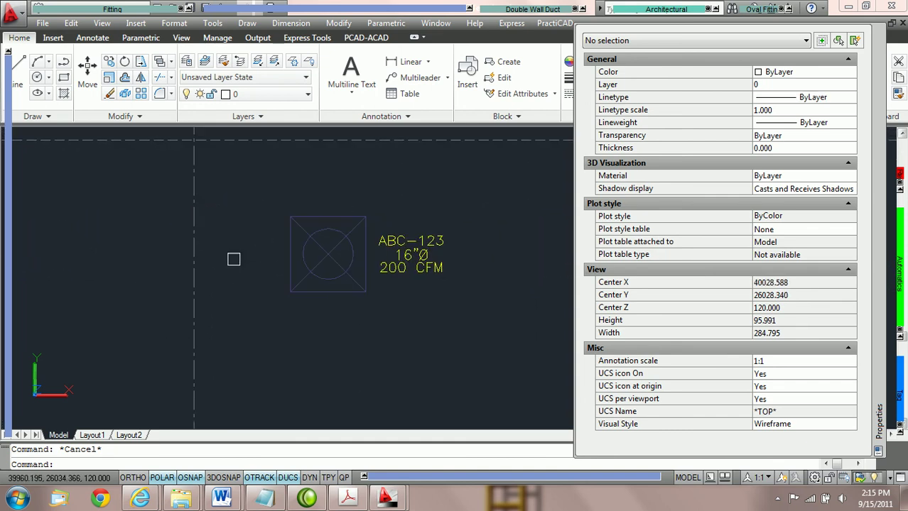
scroll(237, 259, down, 6)
scroll(241, 277, up, 2)
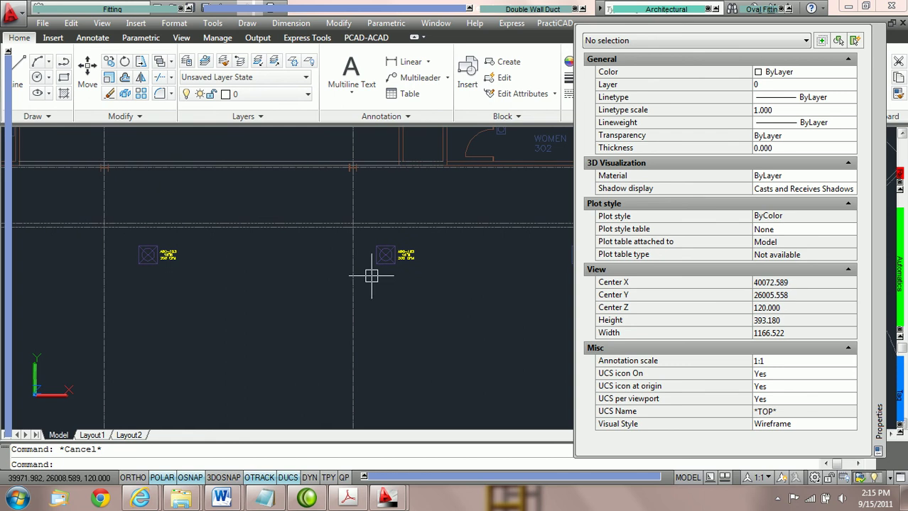
middle_drag(249, 279, 360, 263)
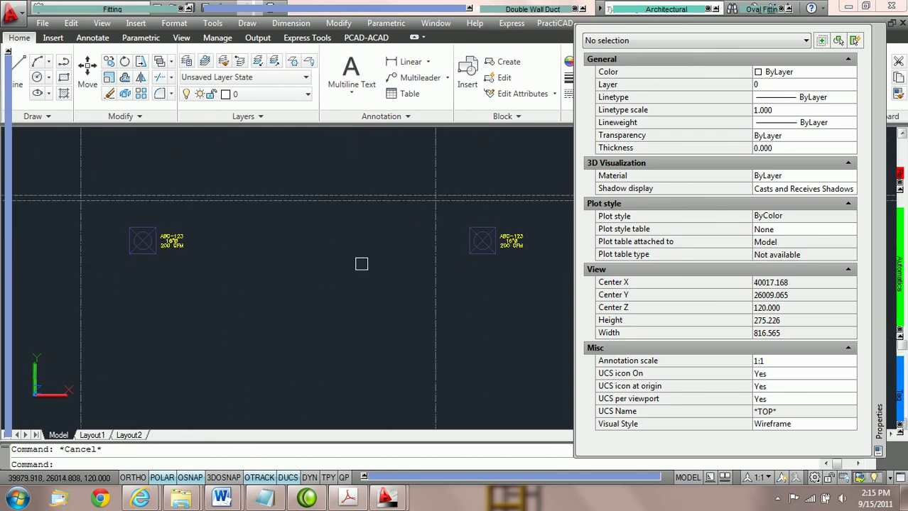